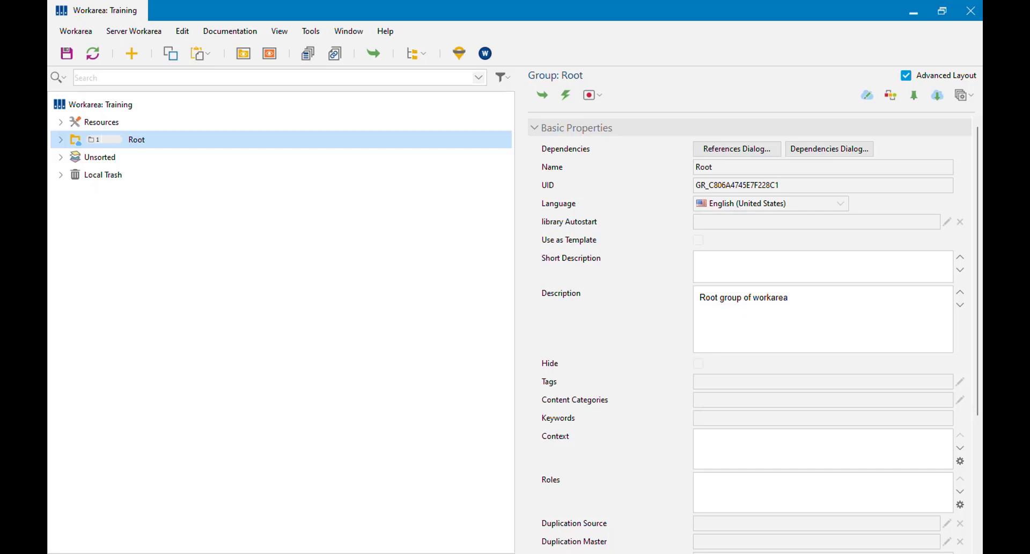
Expand the Root group and examine the properties of the ENE Quiz Question Template under Quiz Objects.
left_click(61, 139)
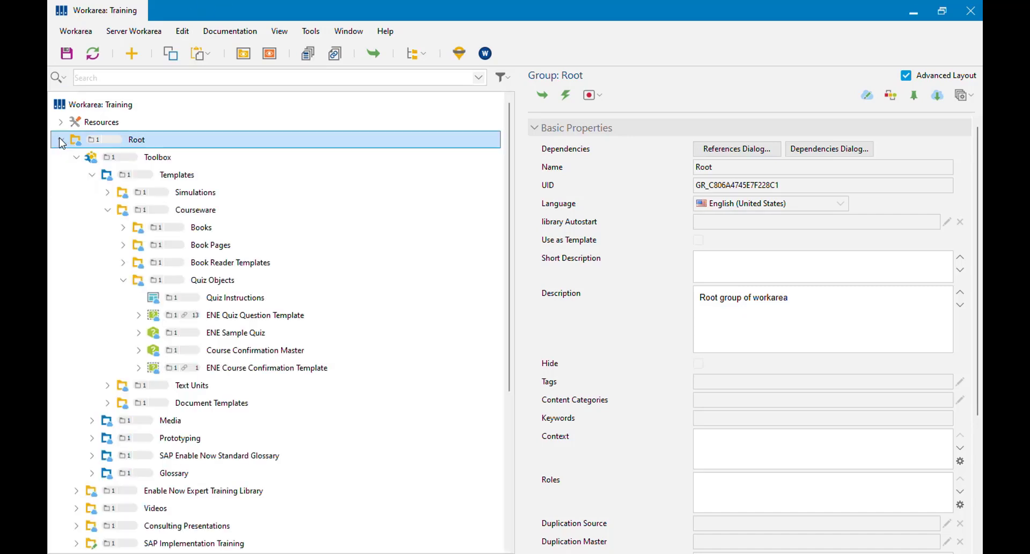
left_click(256, 316)
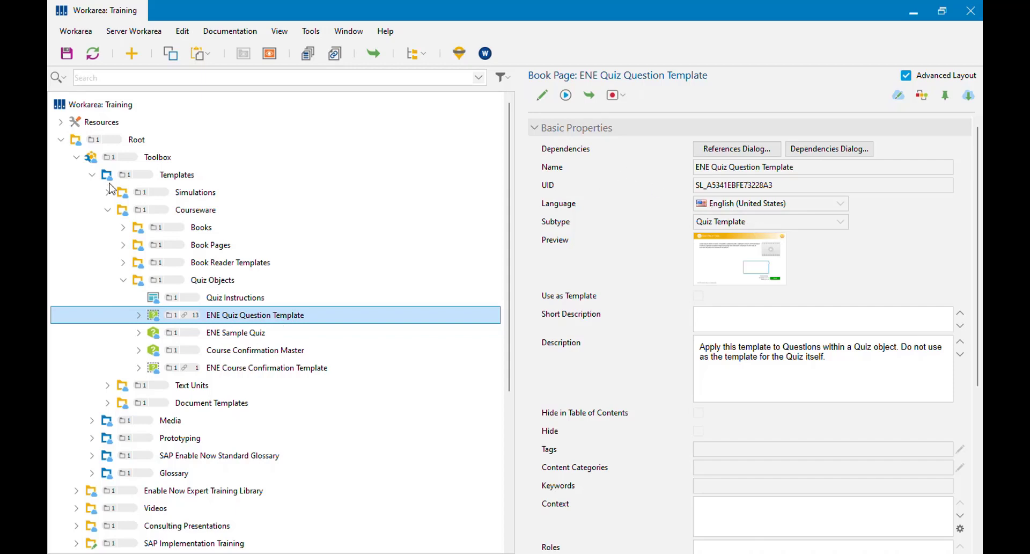
Collapse the Templates group and open the project "Re-creating a Manager Report in Power BI (With Knowledge Check)" for editing.
left_click(92, 175)
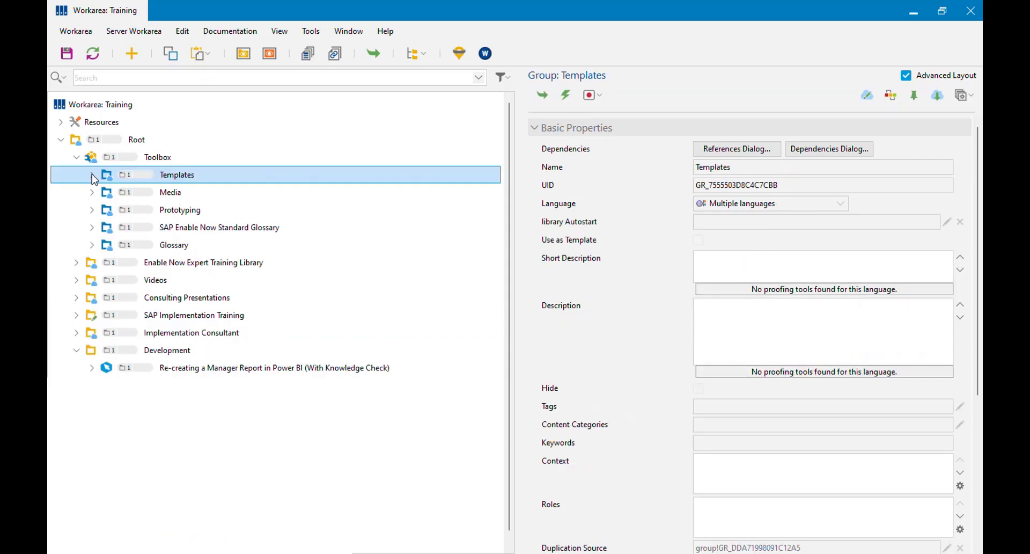
left_click(226, 370)
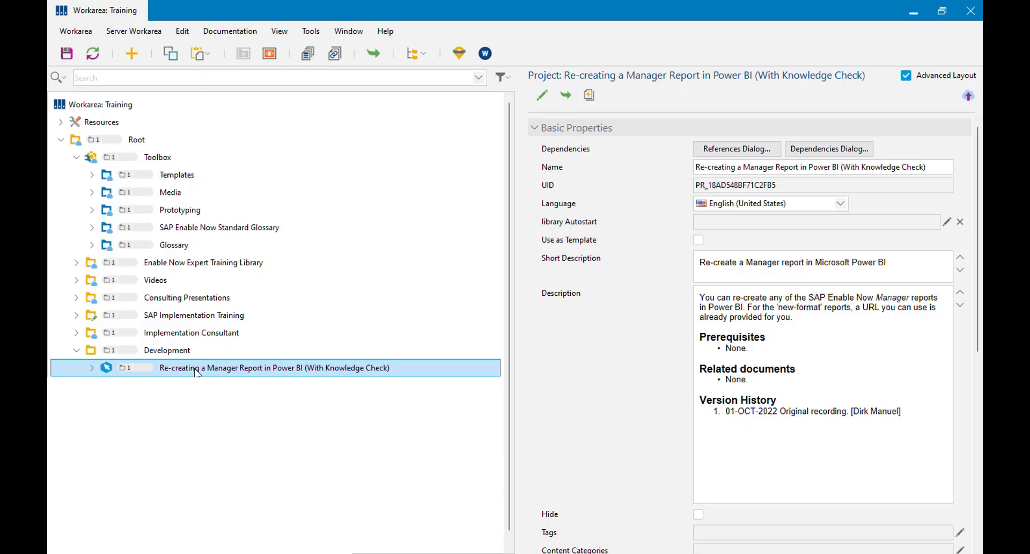
double_click(207, 370)
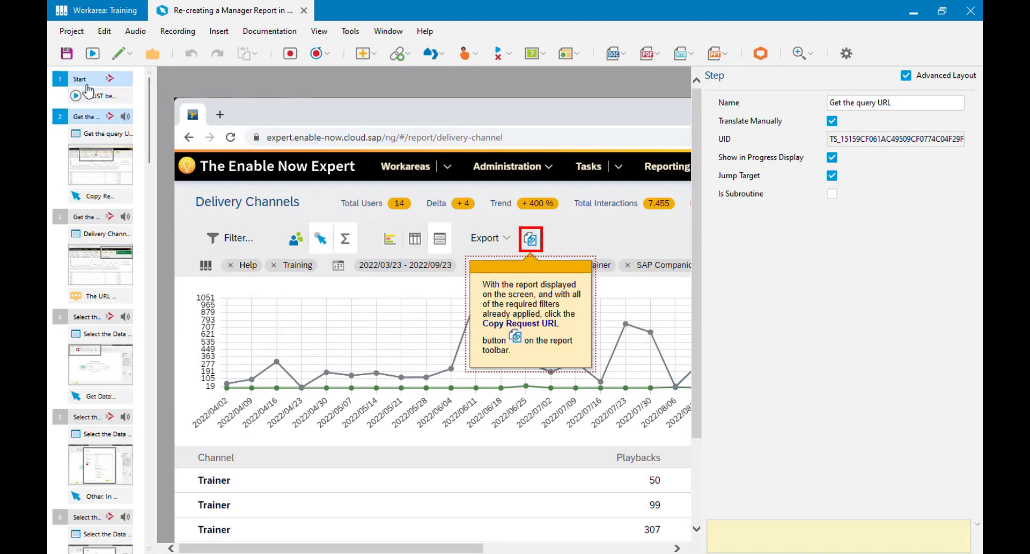
Widen the simulation's step list and go to its final steps, 26 and End.
left_click_drag(144, 95, 159, 170)
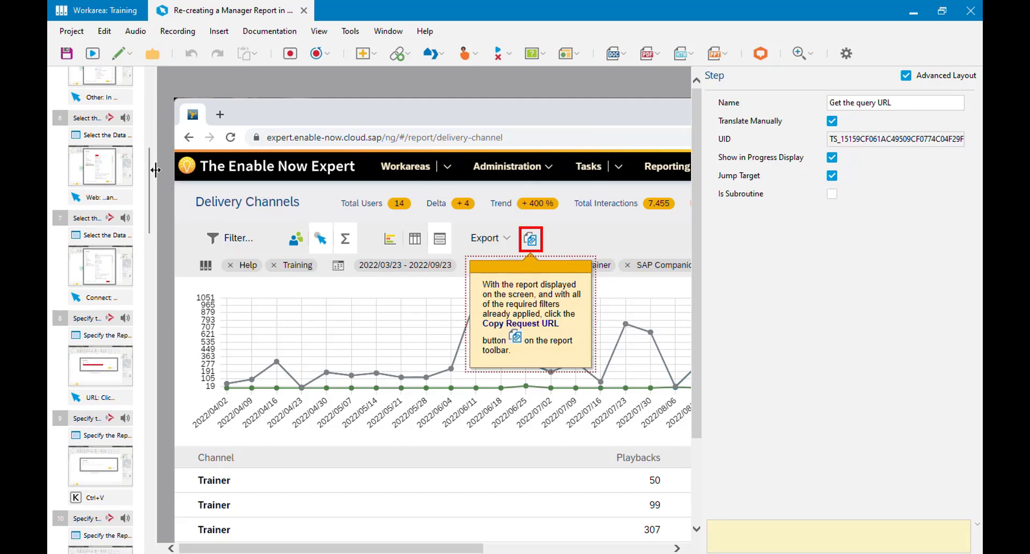
left_click_drag(156, 165, 218, 507)
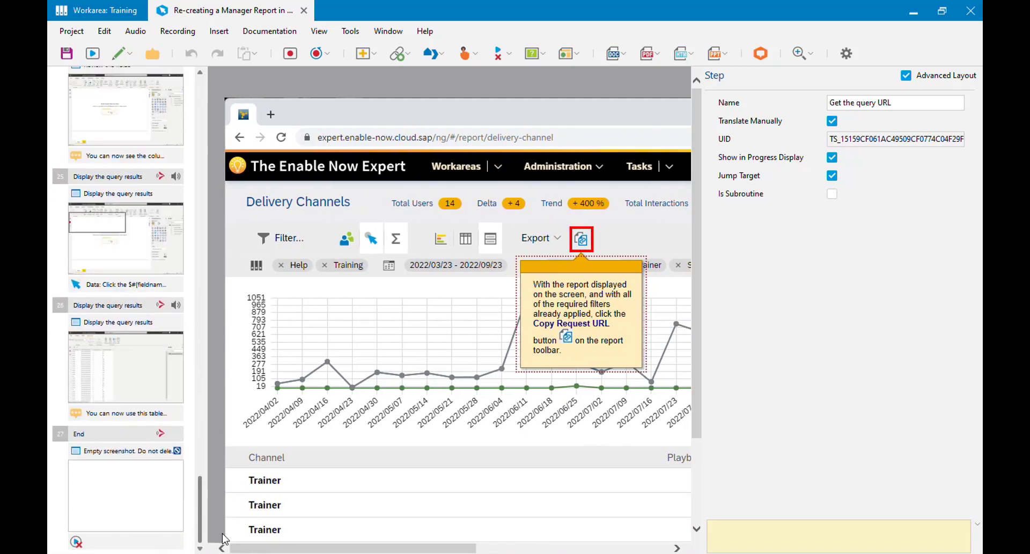
left_click(62, 312)
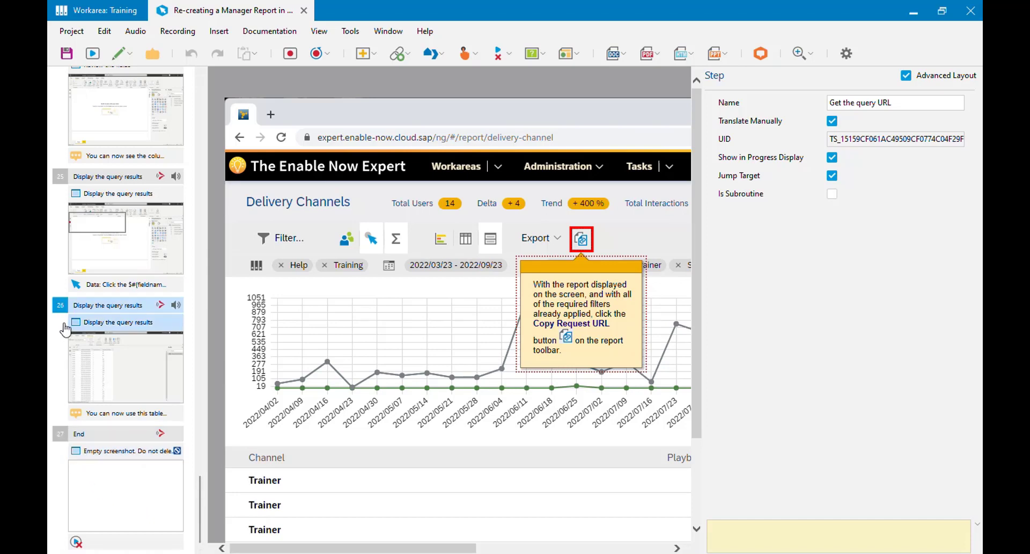
left_click(76, 436)
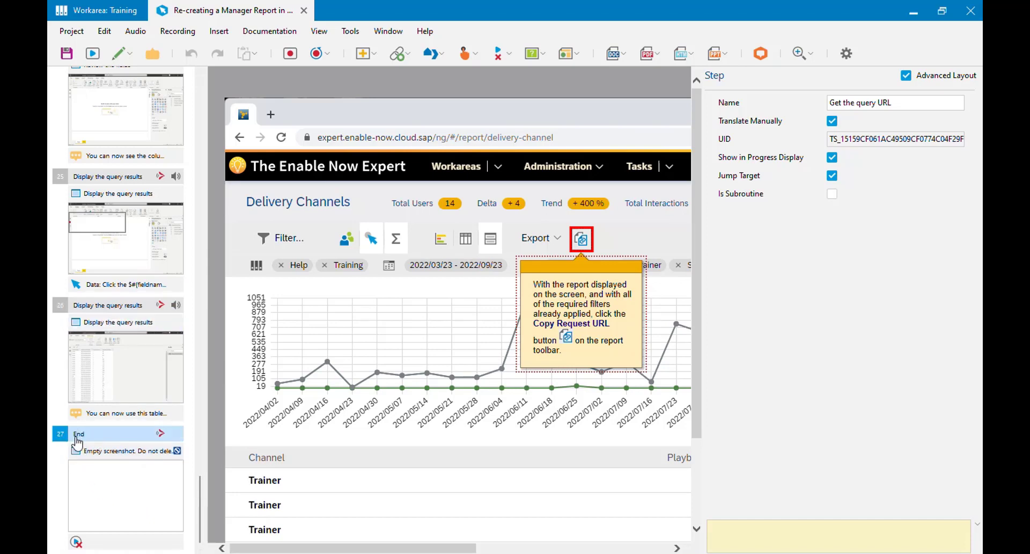
Insert a new empty step after step 26, "Display the query results", just before the End step.
left_click(111, 307)
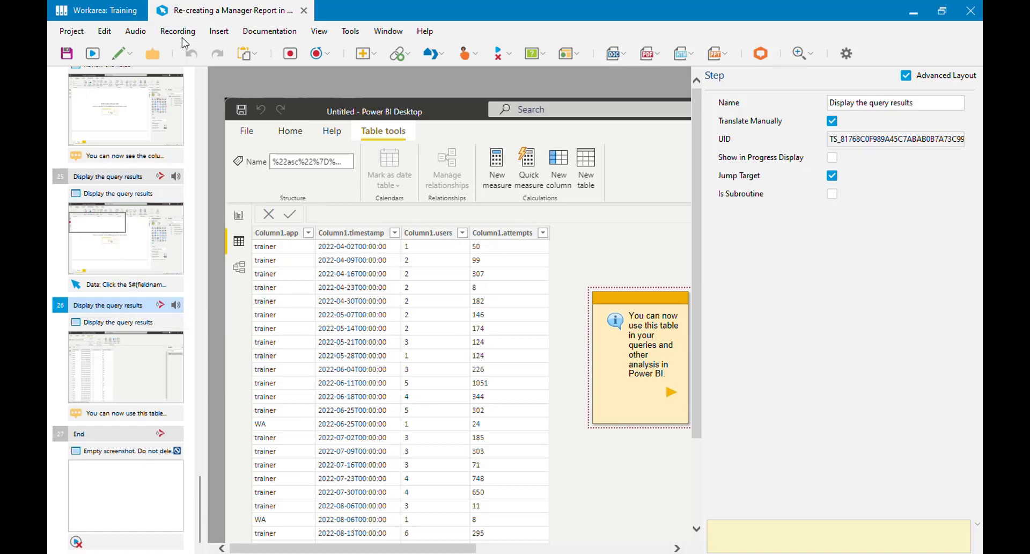
left_click(219, 31)
left_click(242, 132)
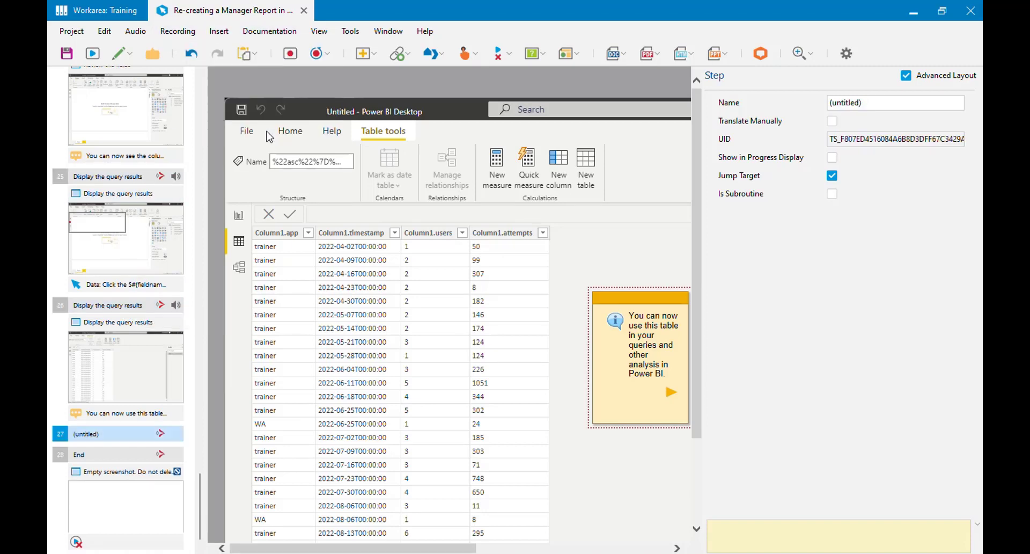
Name the new step "Knowledge Check" and enable Translate Manually and Show in Progress Display for it.
left_click(892, 104)
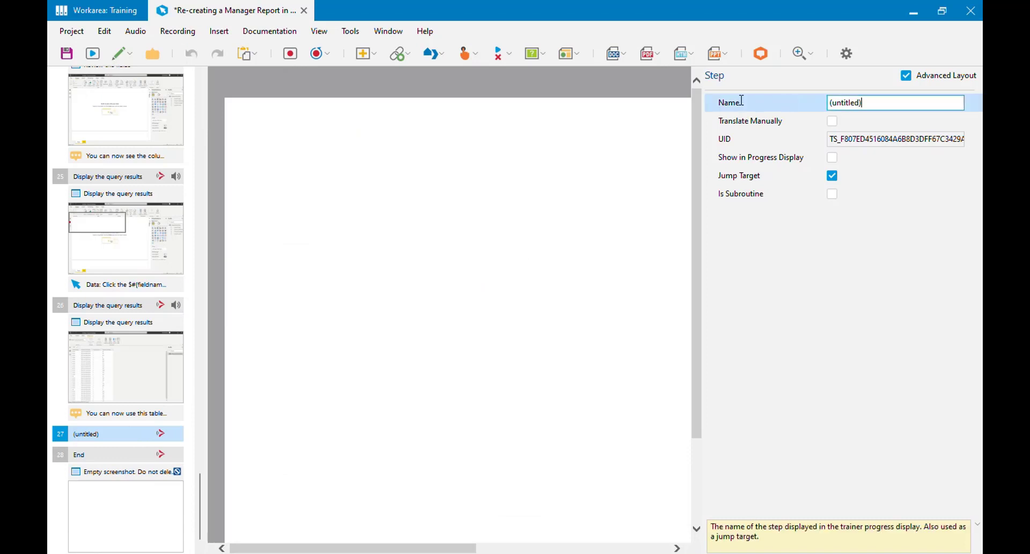
type("Knowledge Check")
left_click(731, 121)
left_click(831, 157)
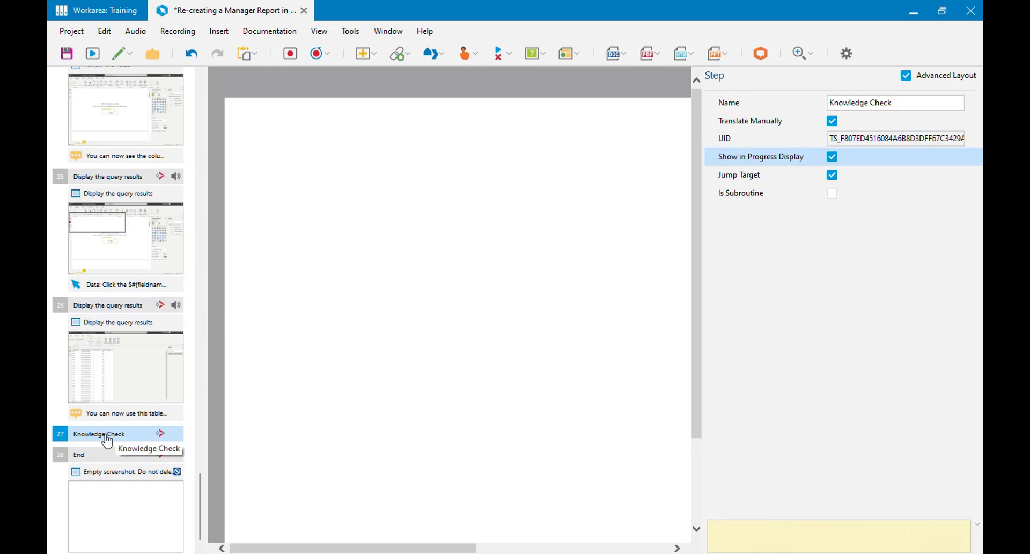
Add a Multiple Choice quiz item to the Knowledge Check step and check its assigned template.
left_click(547, 55)
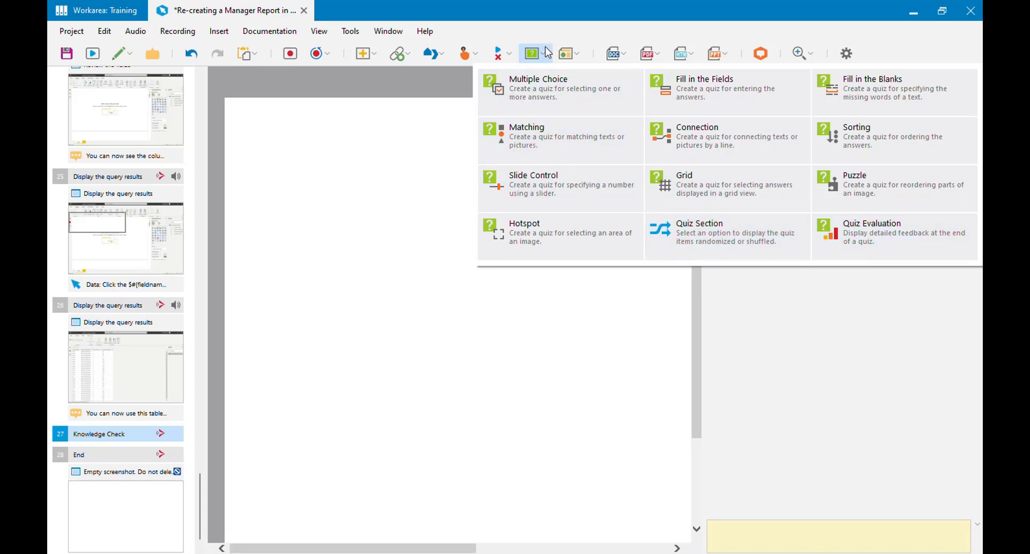
left_click(559, 103)
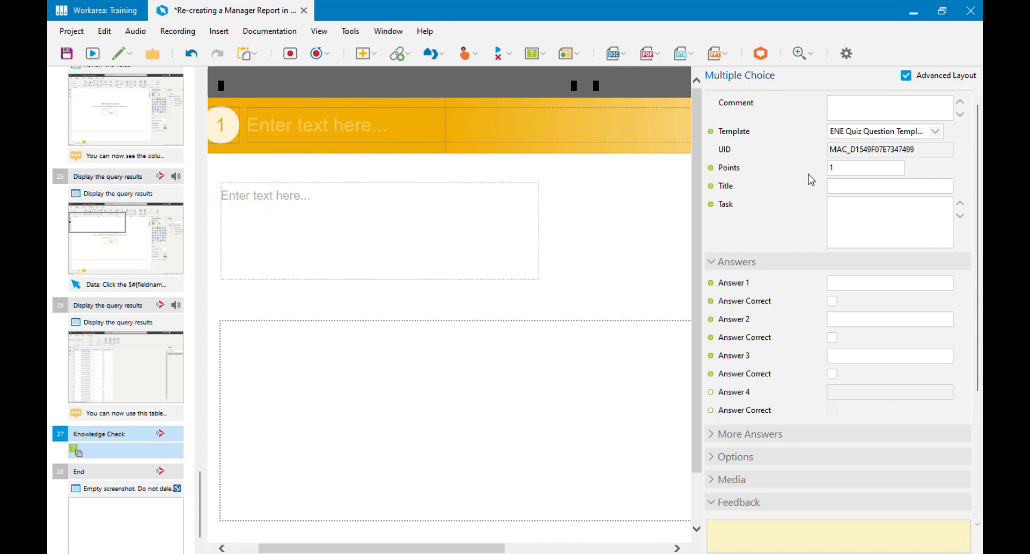
left_click(737, 137)
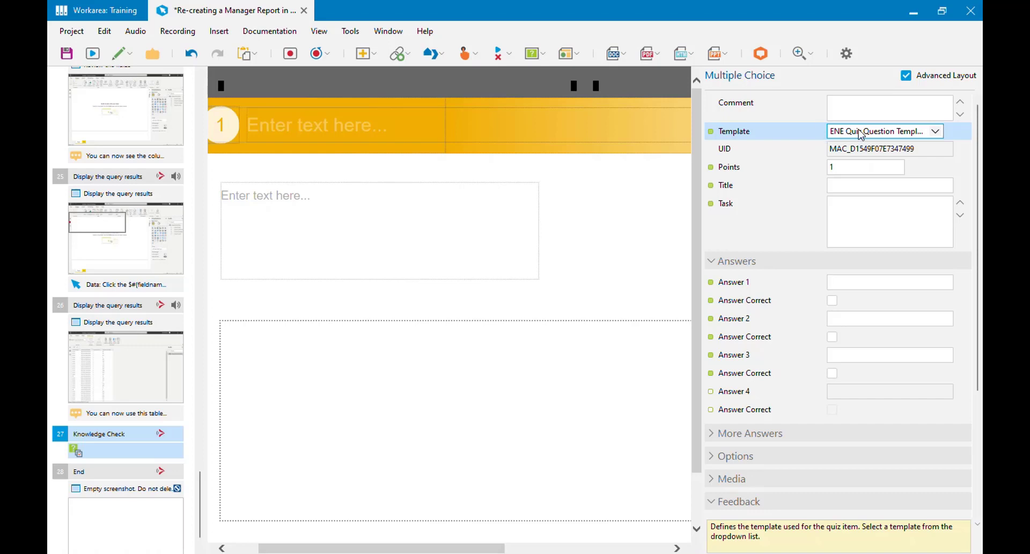
scroll(619, 205, "down", 1)
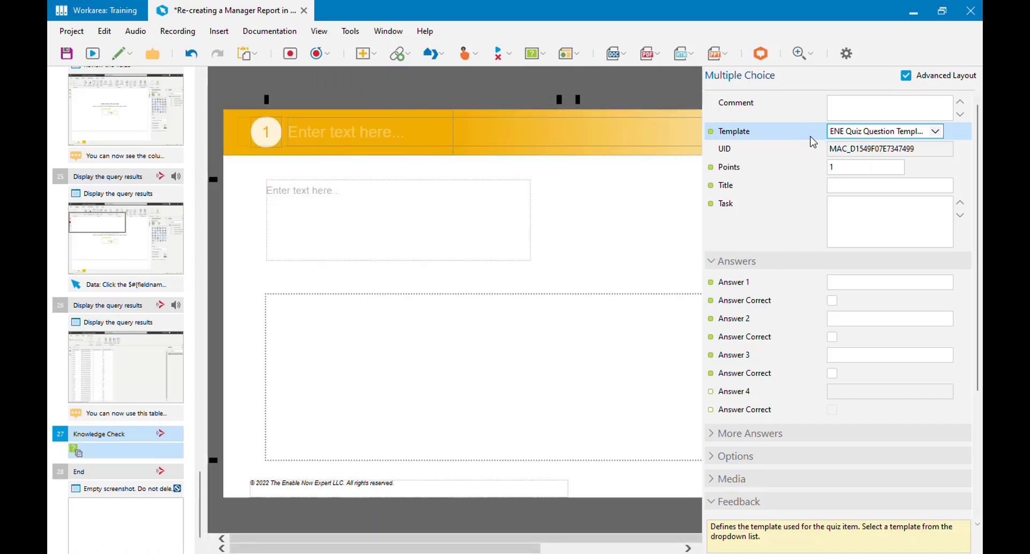
Title the question "Knowledge Check" and set its task to "What should you select as the data source when recreating a Manager report in Power BI?".
left_click(729, 189)
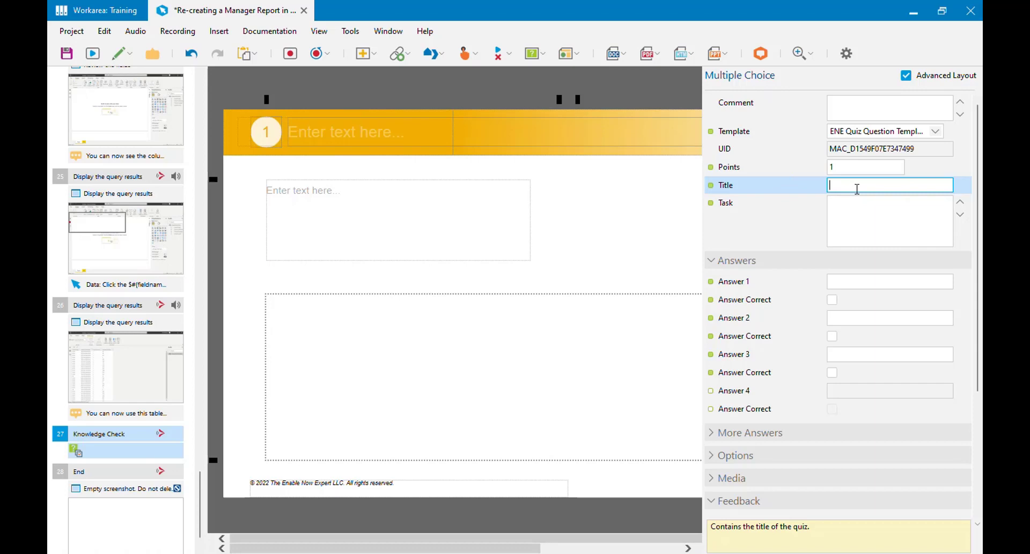
type("Knowledge Check")
left_click(835, 218)
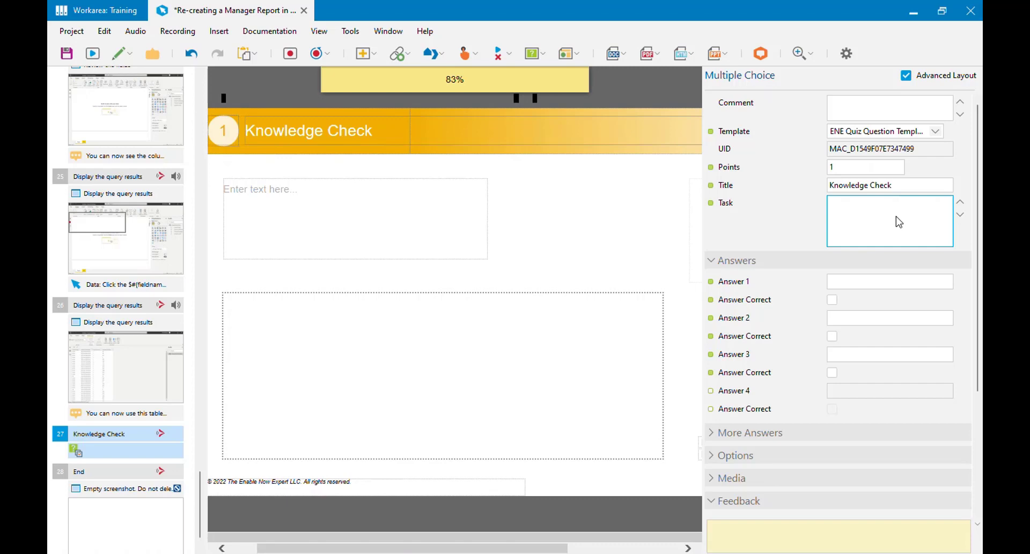
double_click(851, 212)
type("What should you select as the data source when recreating a Manager report in Power BI?")
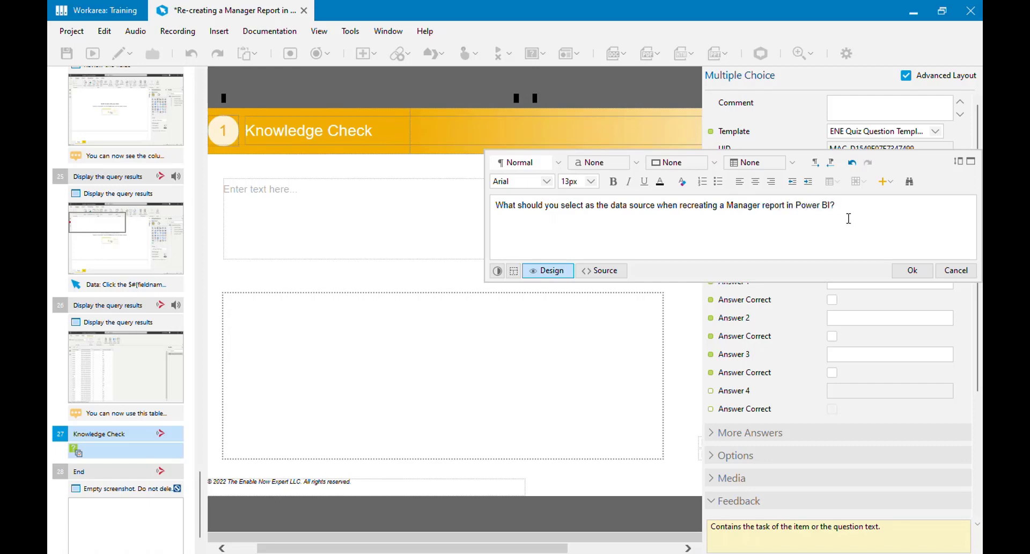
left_click(912, 270)
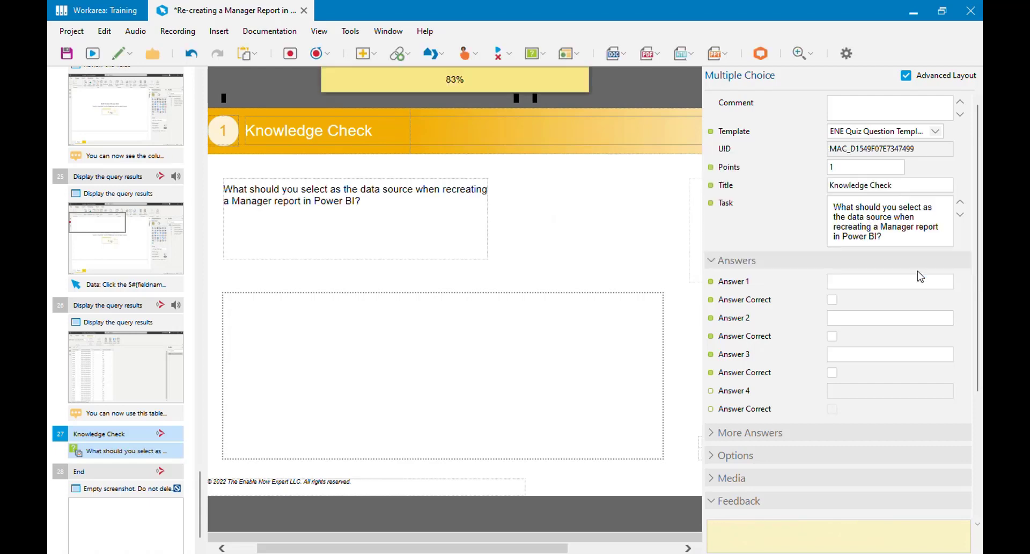
Enter the four answers "Web", "SAP Enable Now", "Internet" and "Manager", marking only "Web" as correct.
left_click(835, 281)
type("Web")
left_click(832, 299)
left_click(840, 319)
type("SAP Enable Now")
left_click(845, 355)
type("Internet")
left_click(725, 411)
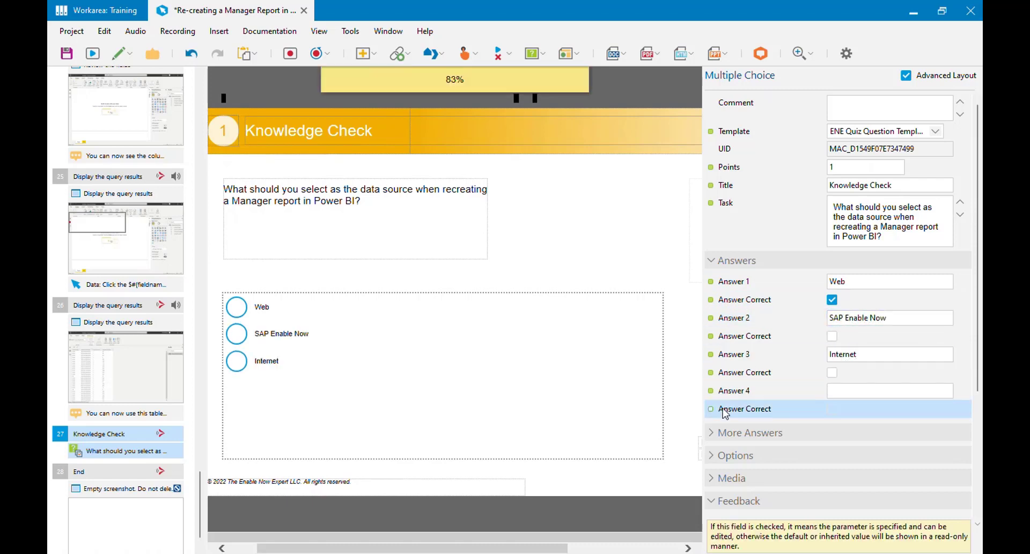
left_click(880, 391)
type("Manager")
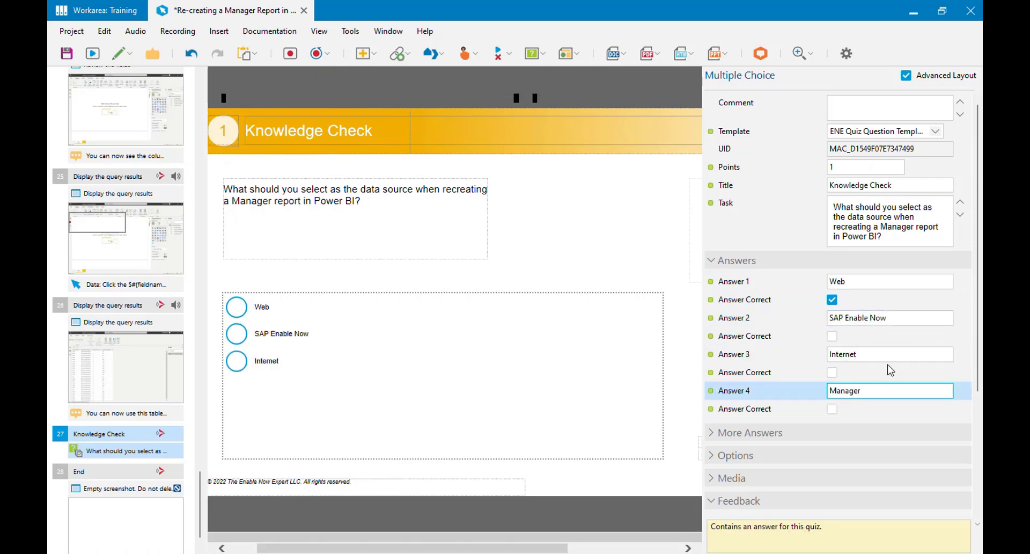
Enable Show Feedback for the question and set the Quiz Passed feedback to "That's correct!".
scroll(757, 418, "down", 3)
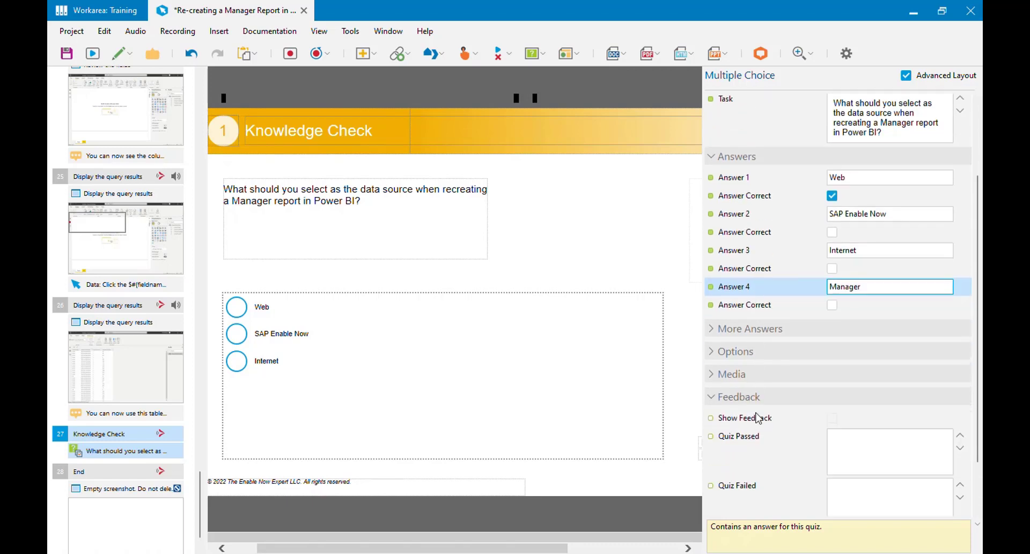
scroll(758, 419, "down", 2)
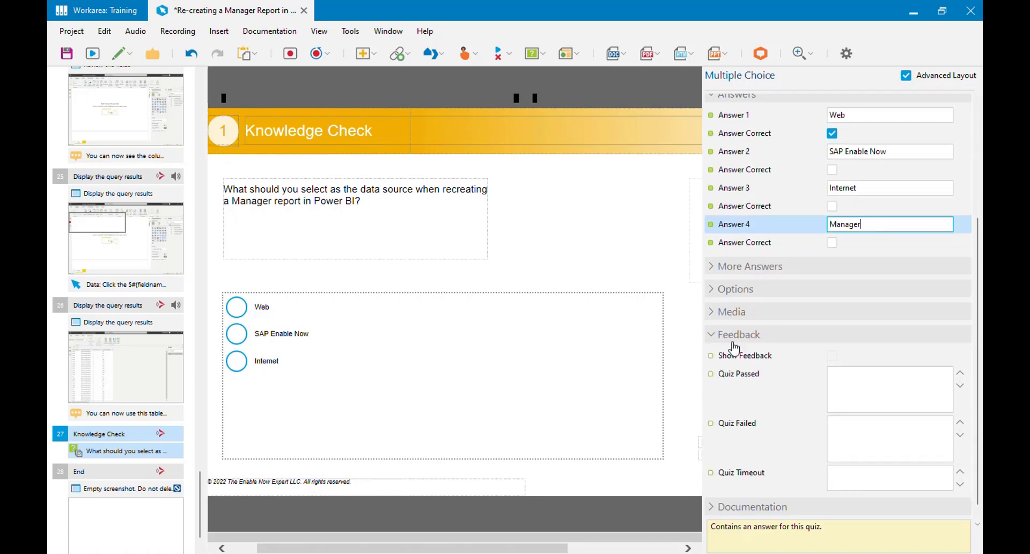
left_click(716, 357)
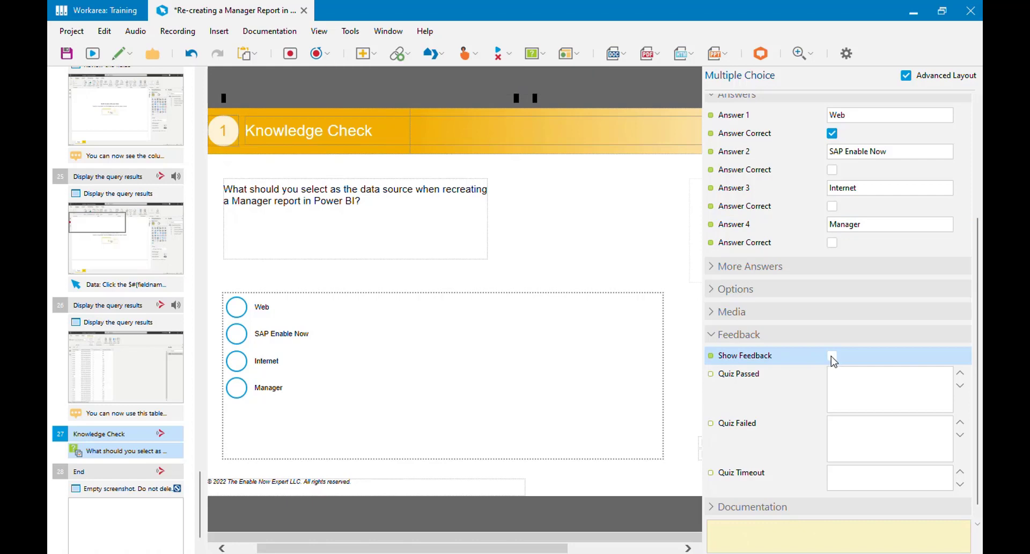
left_click(833, 357)
left_click(891, 390)
type("That's correct!")
left_click(912, 427)
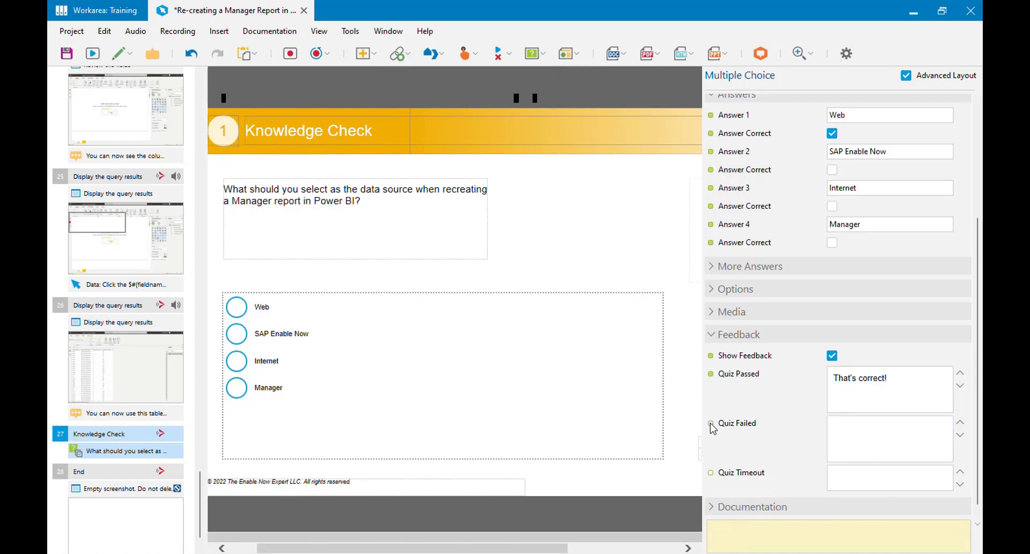
Write the Quiz Failed feedback "Sorry, that is not the correct answer. Please re-review this simulation, starting from this step.".
left_click(895, 442)
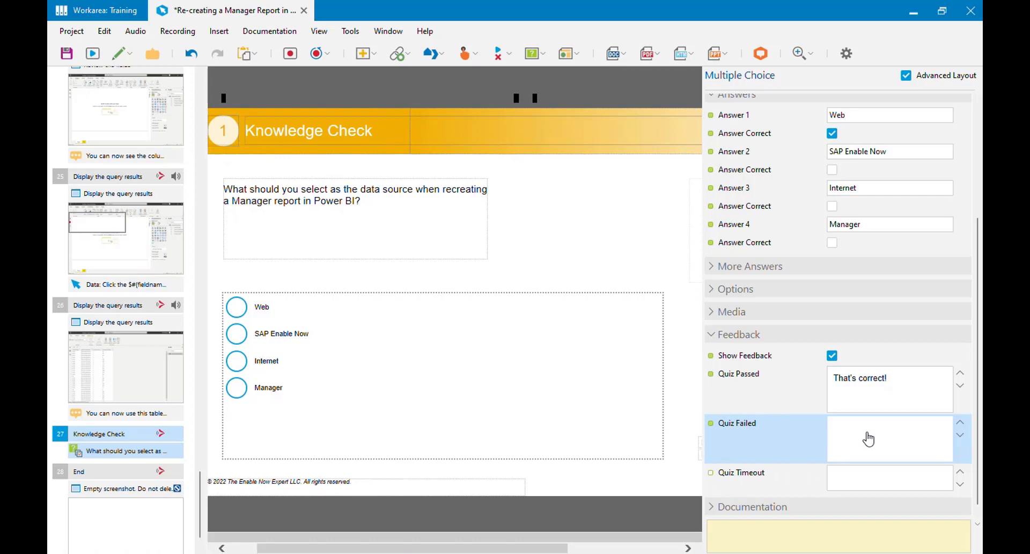
left_click(869, 439)
type("Sorr")
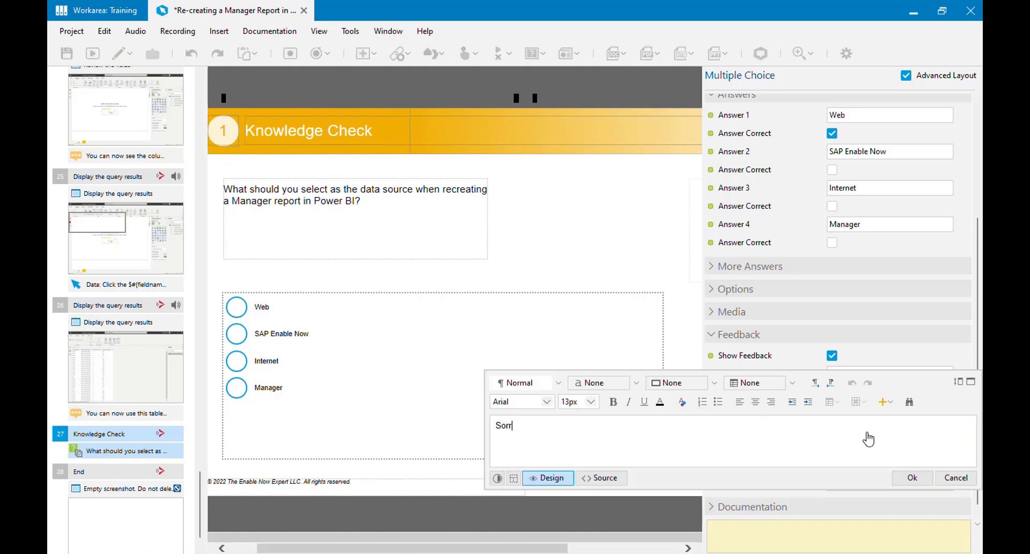
type("y, that is not the correct answer. Please")
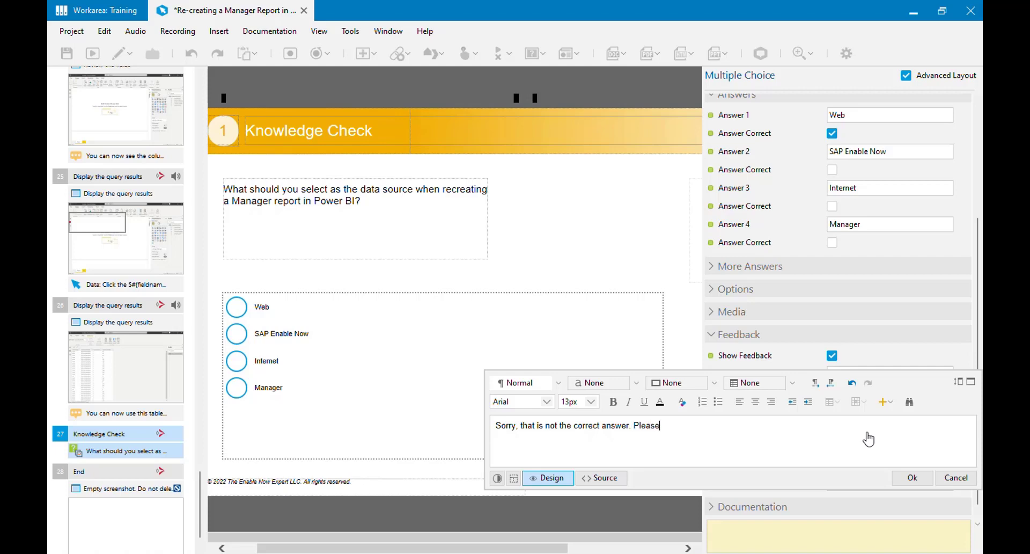
type(" re-review this simulation, starting from this step.")
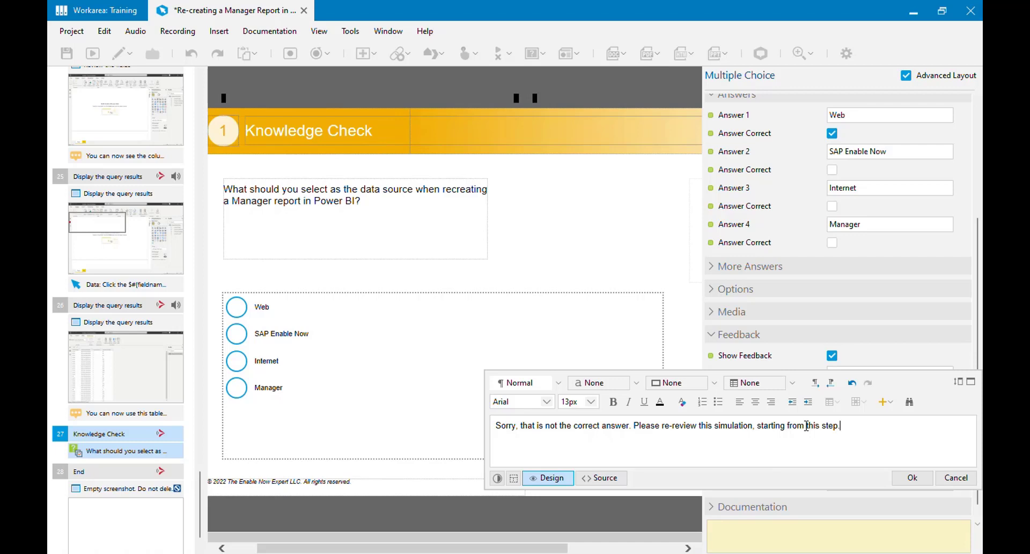
Link the word "this" in the Quiz Failed feedback to step "6 Select the Data Source" with the tooltip "Review".
left_click_drag(807, 425, 820, 425)
left_click(892, 403)
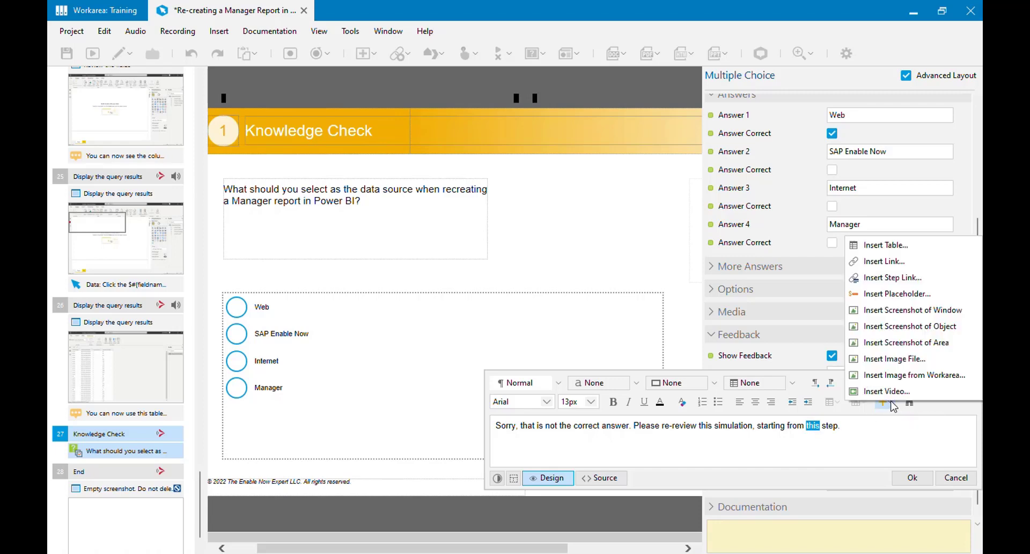
left_click(896, 278)
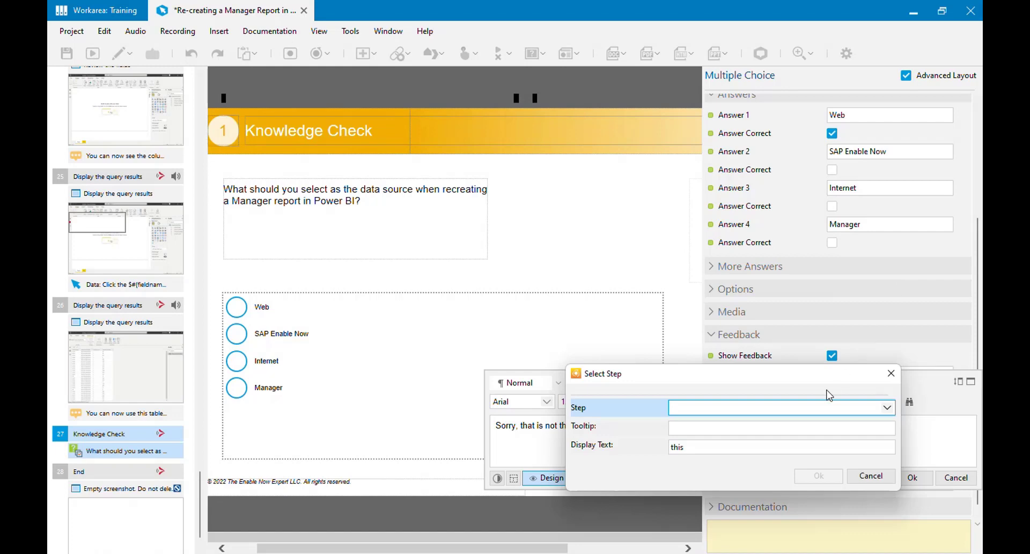
left_click(887, 408)
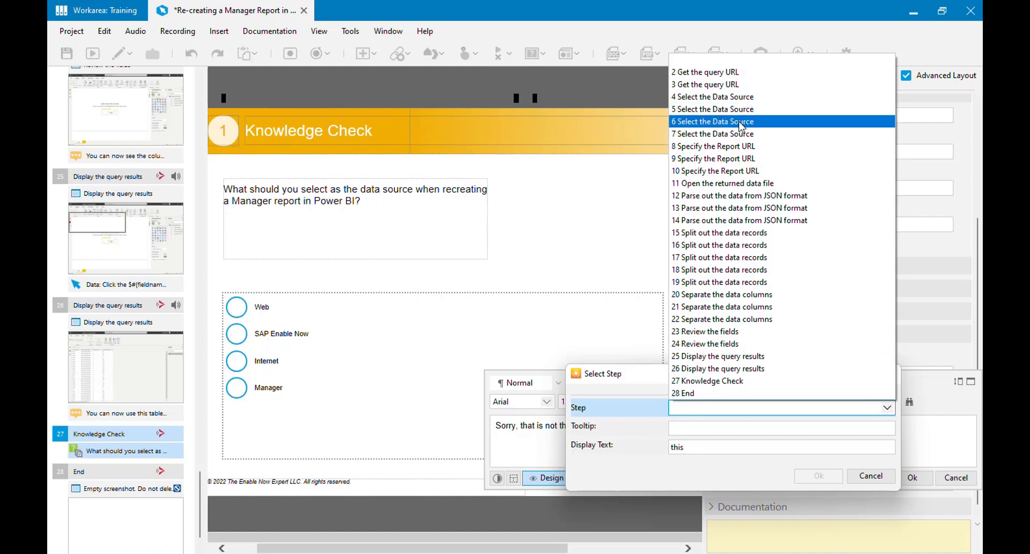
left_click(742, 127)
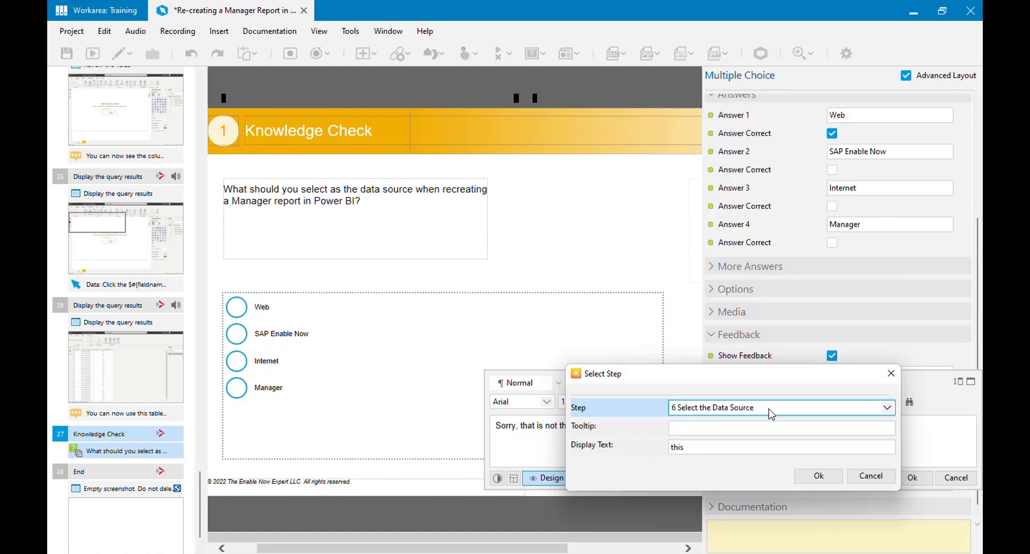
left_click(699, 429)
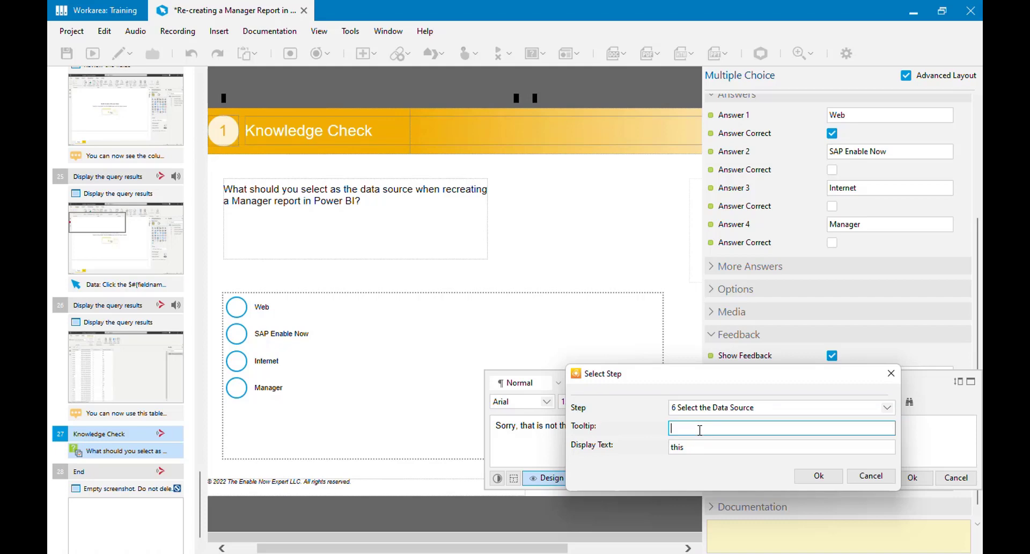
type("Review")
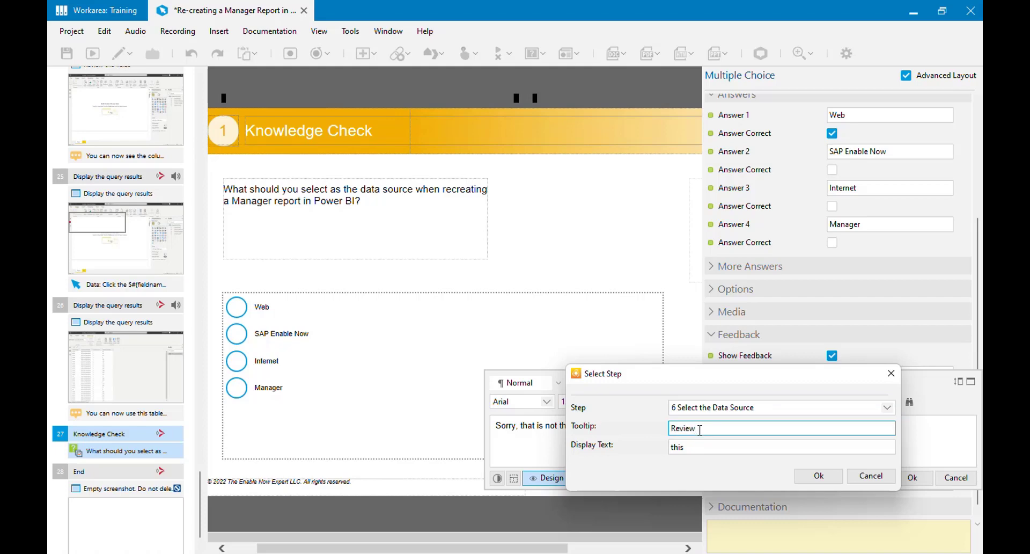
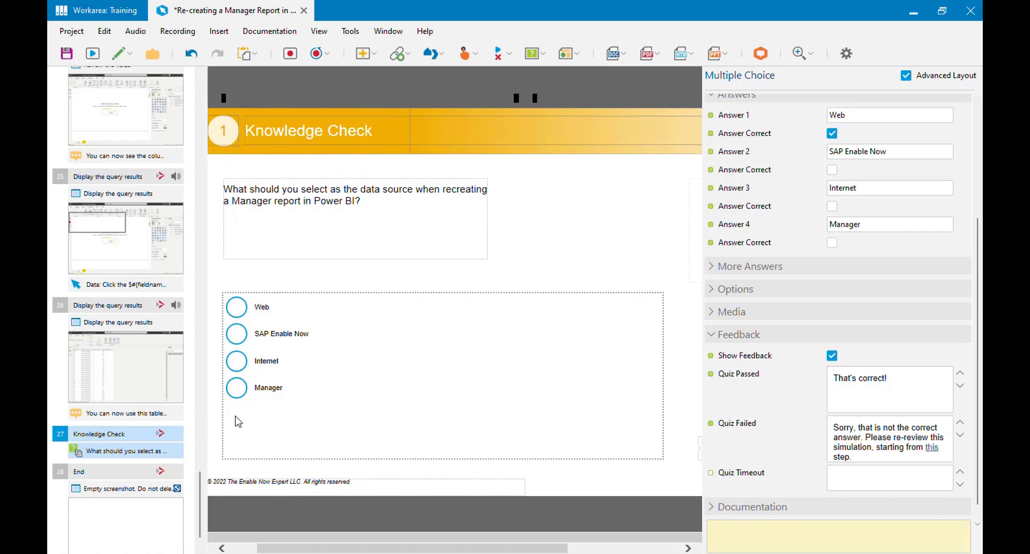
Switch the project to editing Practice mode and launch a preview from step 25, "Display the query results".
left_click(131, 53)
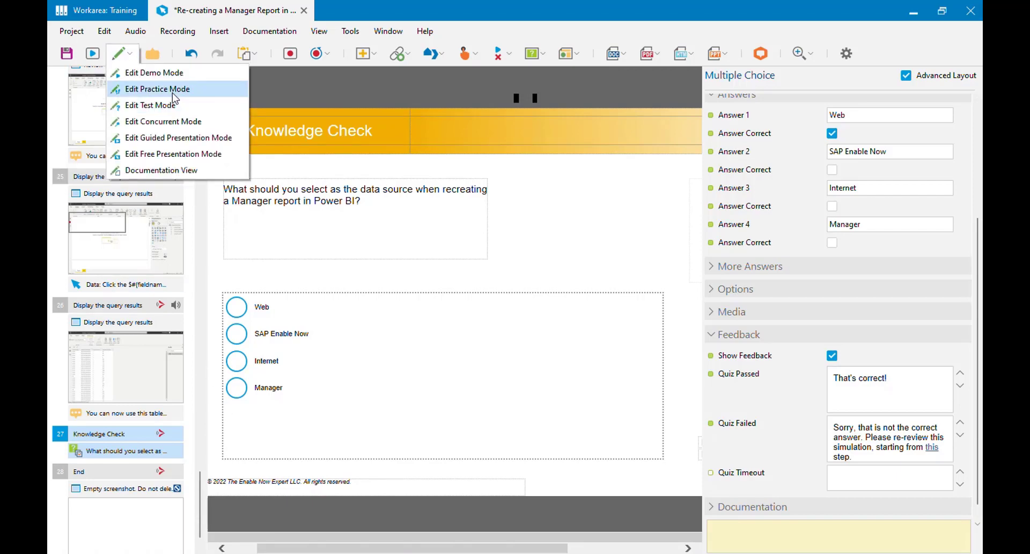
left_click(143, 89)
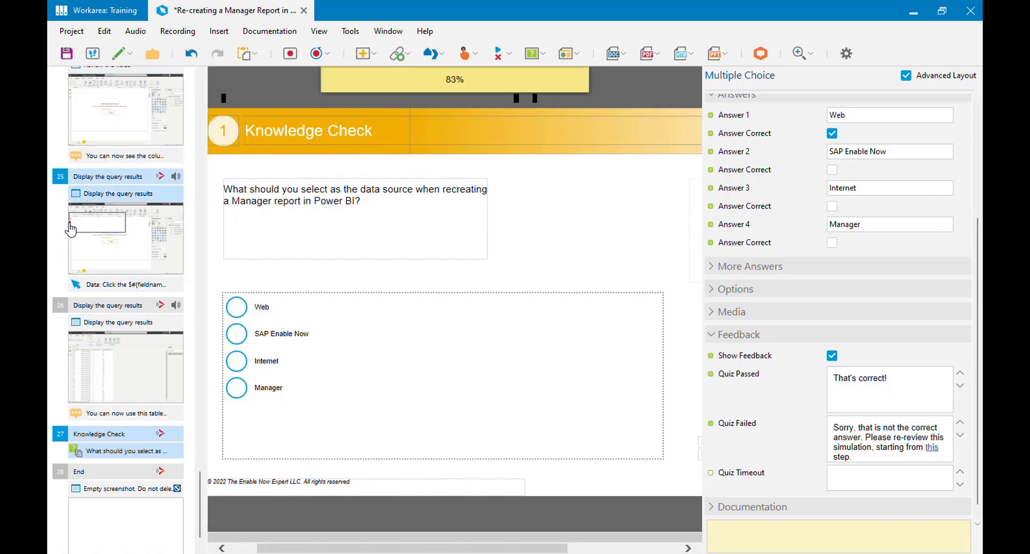
left_click(107, 238)
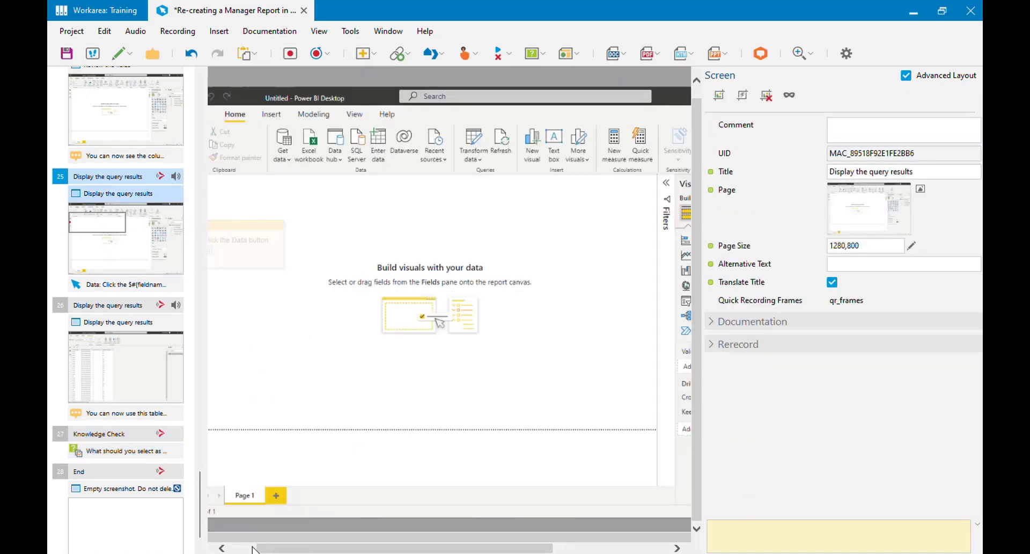
left_click_drag(256, 548, 237, 516)
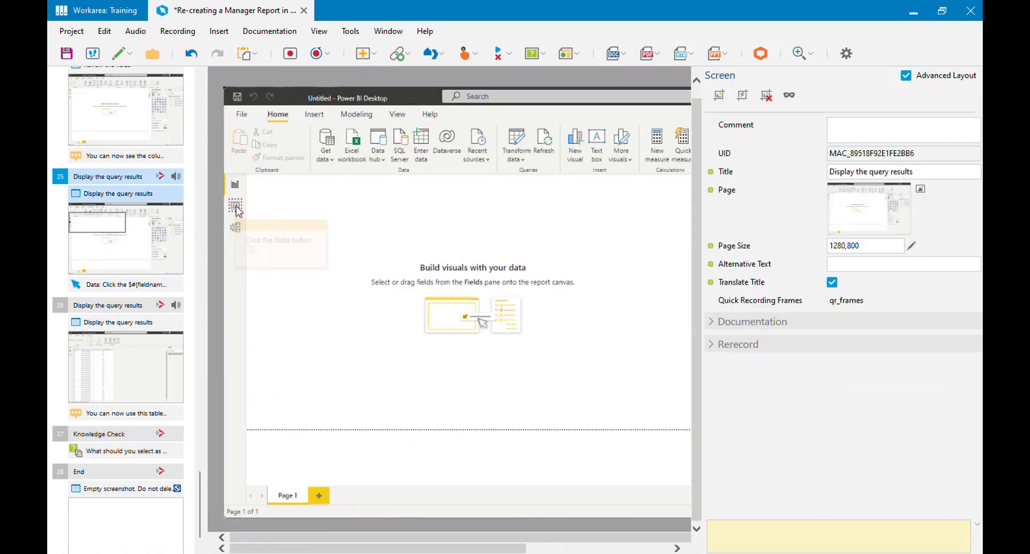
left_click(106, 182)
key("F5")
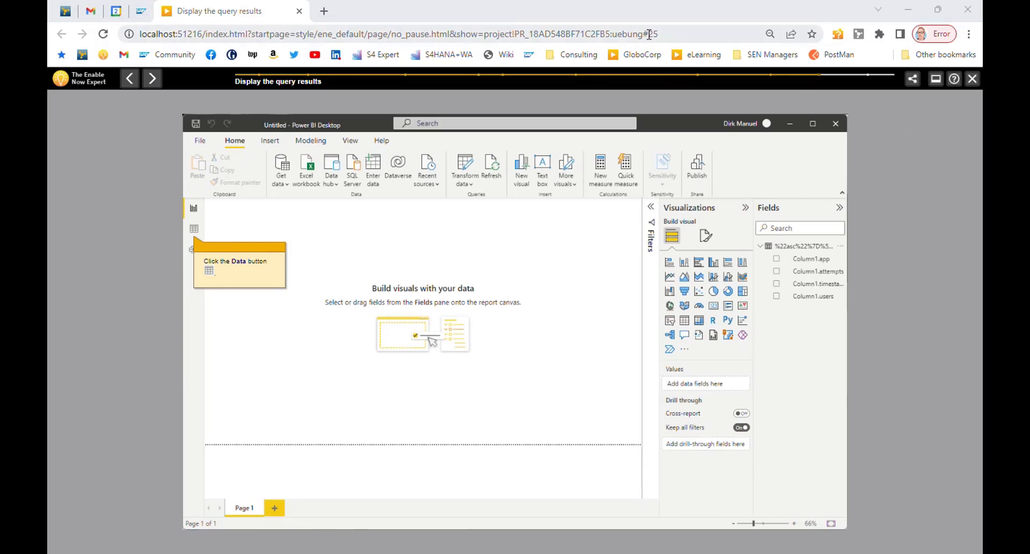
Play through the previewed practice simulation from the Data button action to the Knowledge Check question.
left_click_drag(650, 34, 667, 35)
left_click(667, 35)
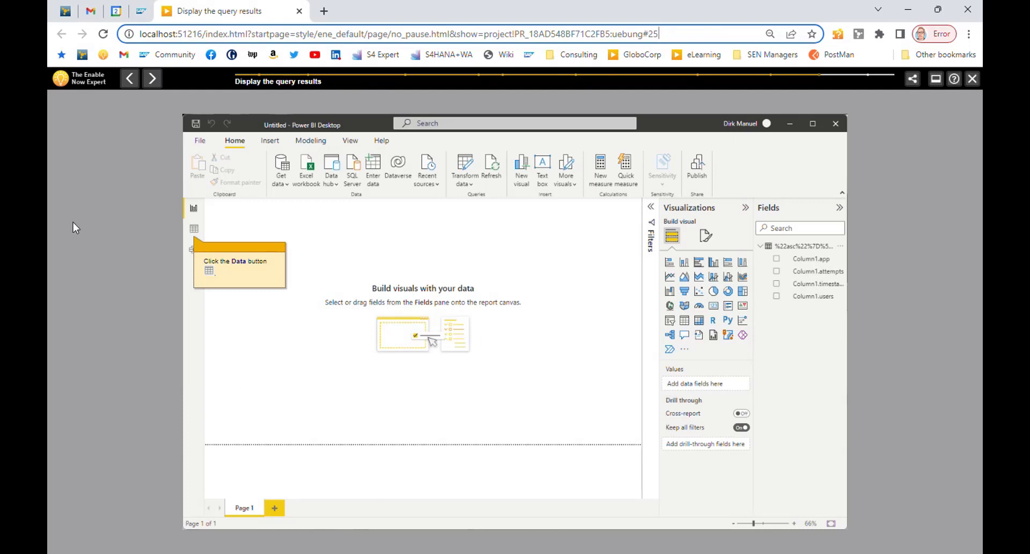
left_click(195, 230)
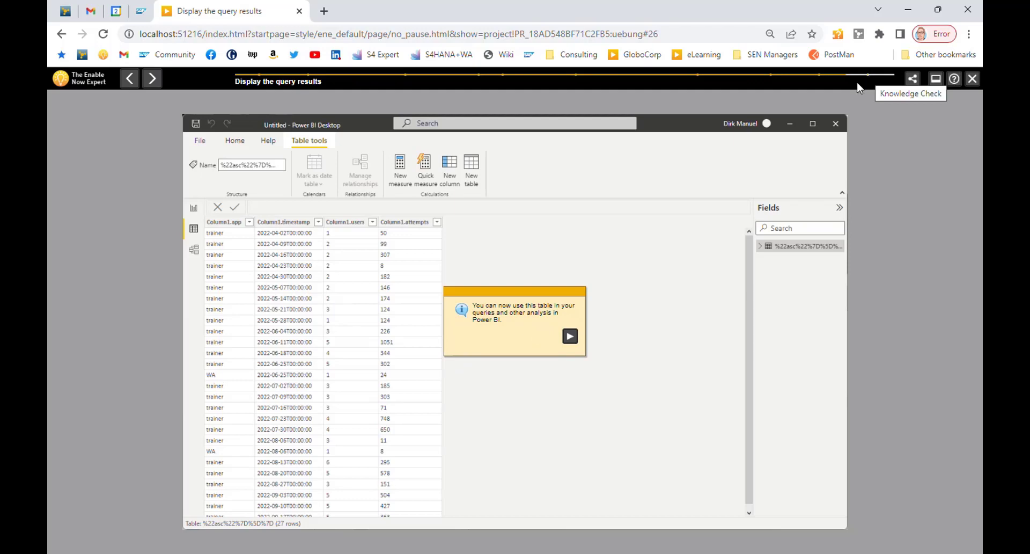
left_click(571, 337)
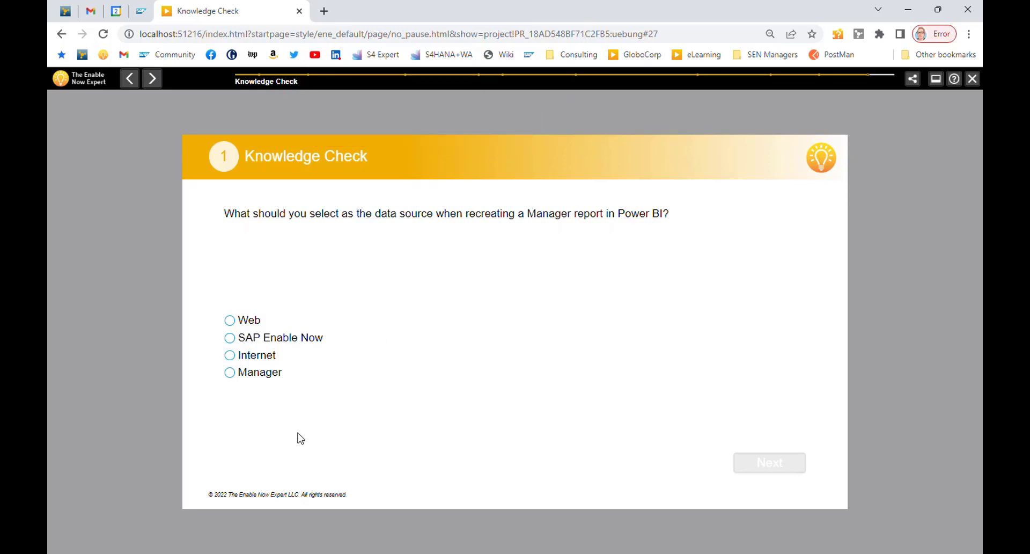
Submit the wrong answer "Internet", follow the "this" link in the feedback, and close the practice preview.
left_click(231, 357)
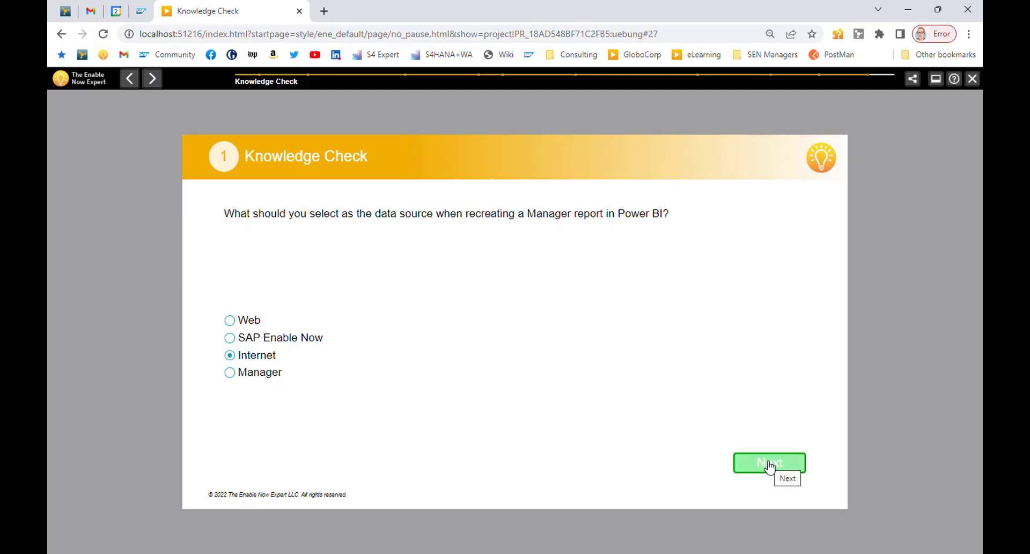
left_click(770, 465)
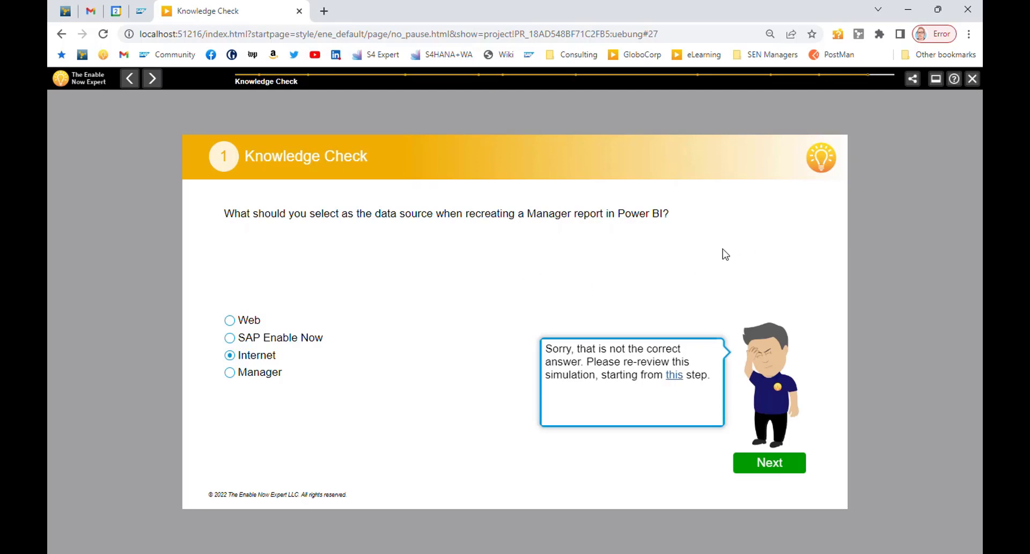
left_click(674, 379)
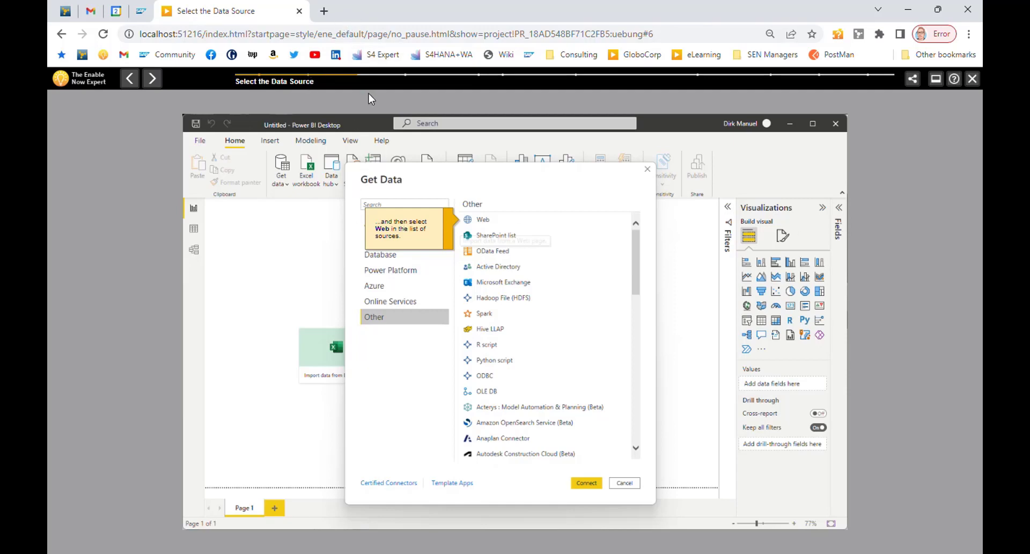
left_click(299, 11)
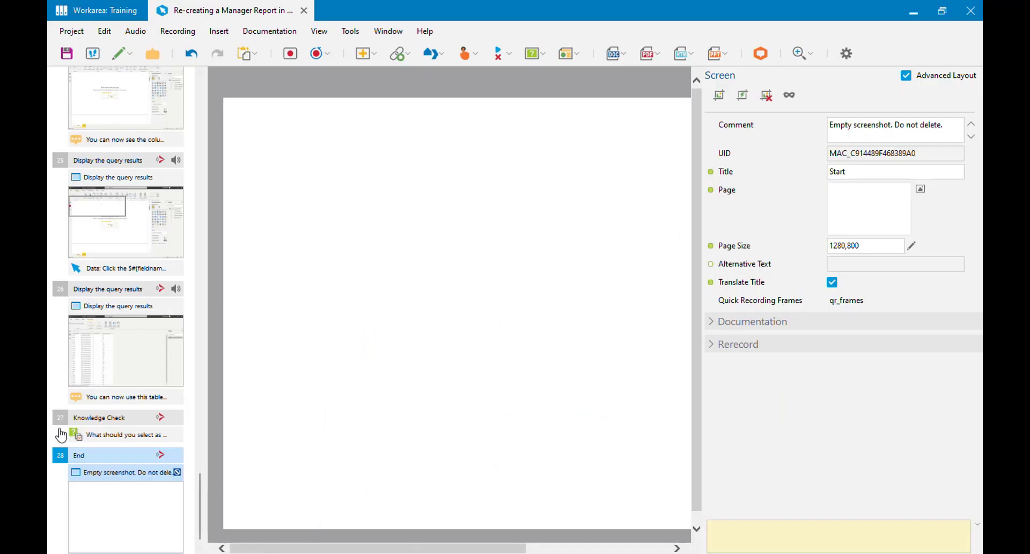
Reopen the Knowledge Check question in step 27 and examine its Points setting.
left_click(86, 294)
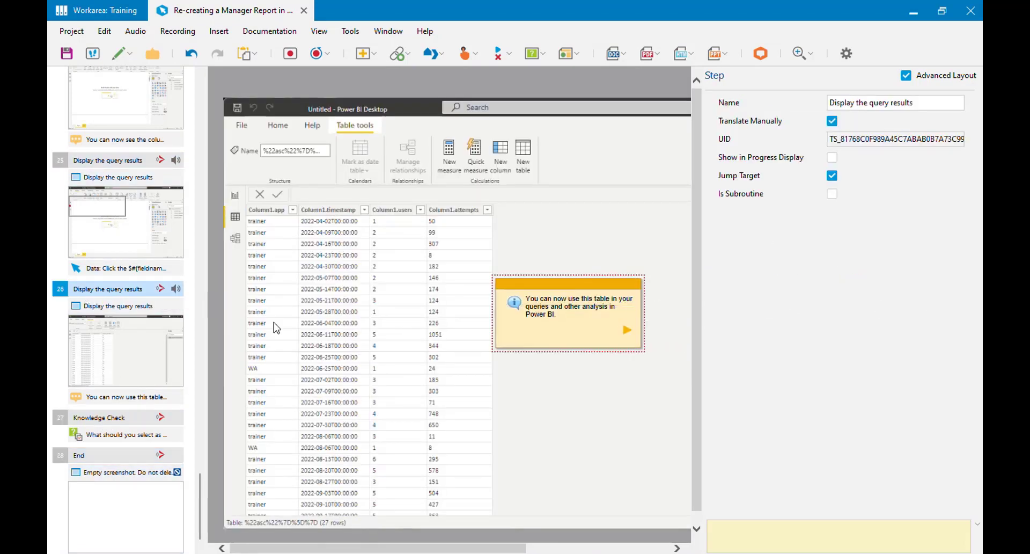
left_click(136, 437)
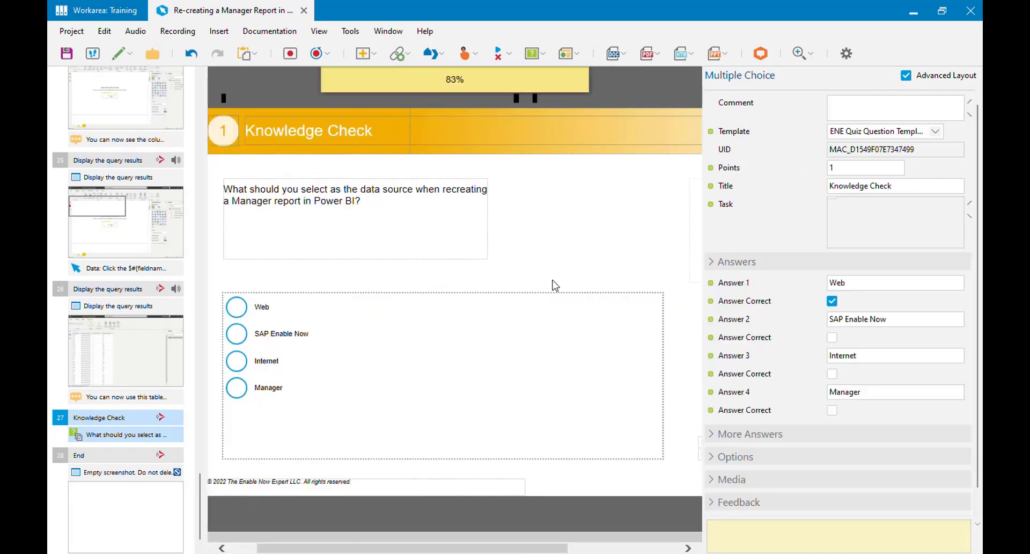
left_click(726, 170)
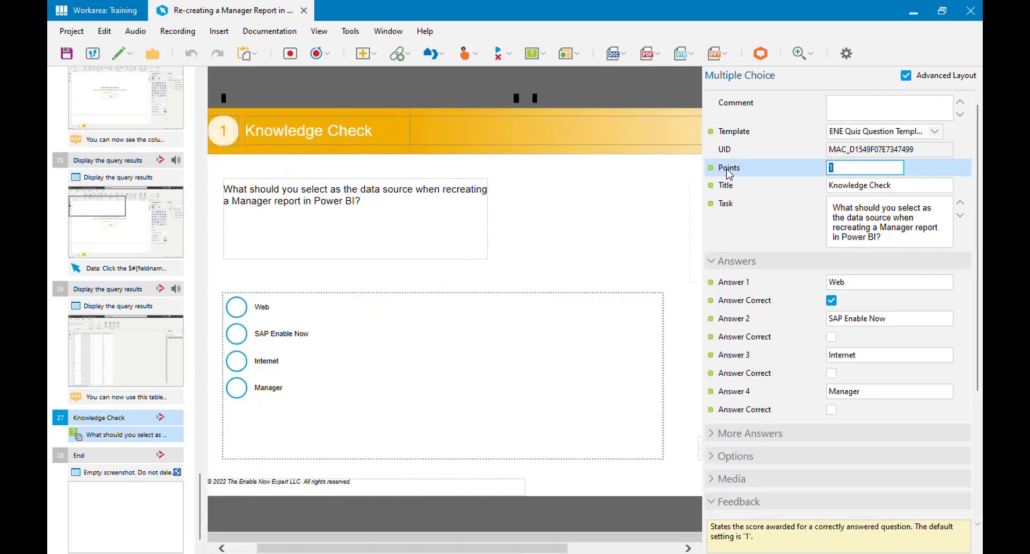
left_click(871, 168)
Switch to editing Test mode and preview the simulation from step 25, "Display the query results".
left_click(134, 56)
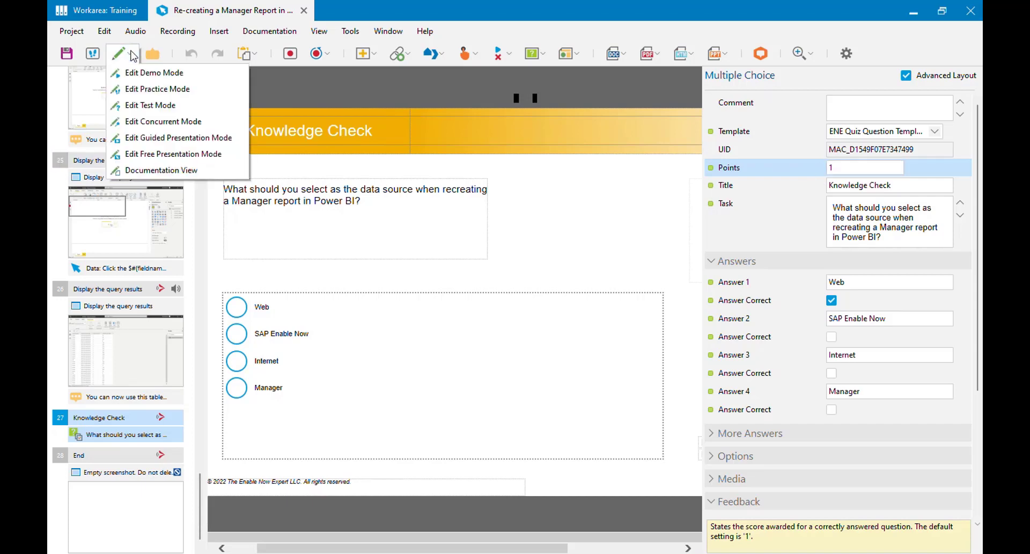
left_click(157, 104)
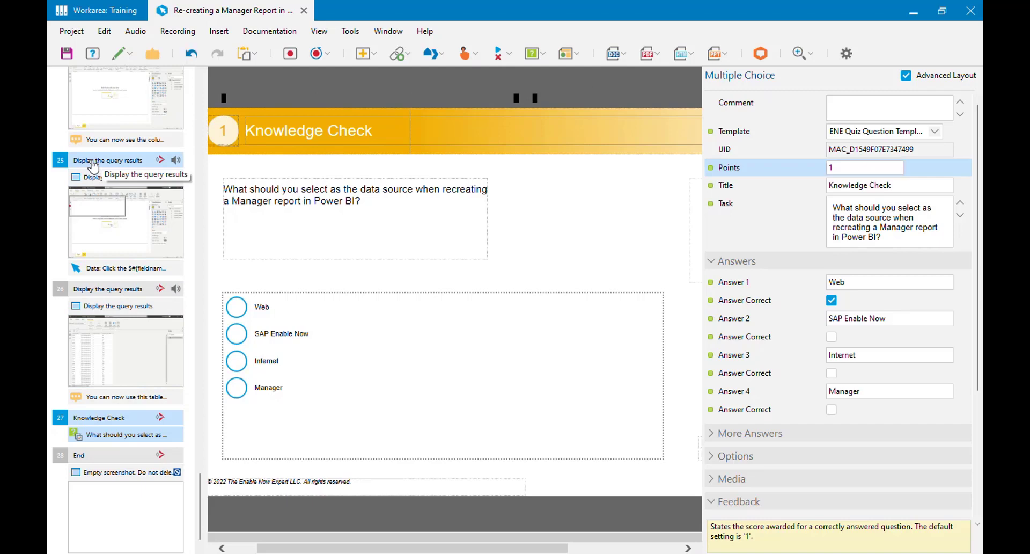
left_click(93, 167)
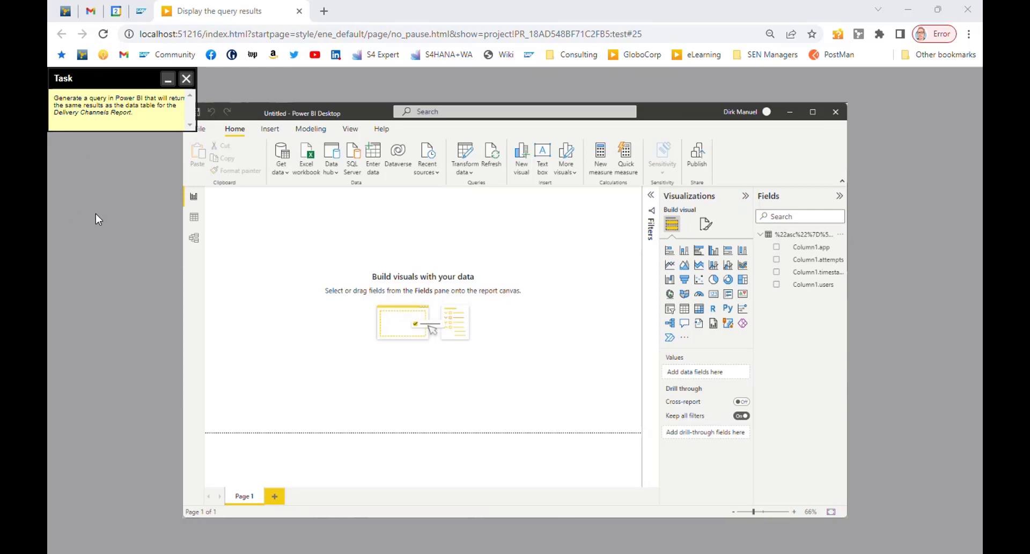
Complete the Data action in the test, submit the answer "Web", finish the test, and close its results.
left_click(195, 223)
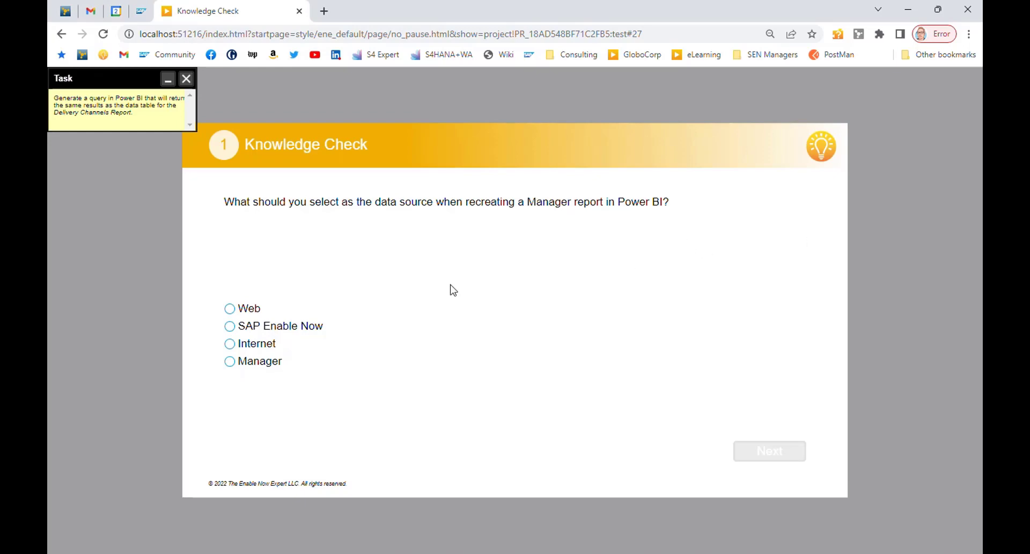
left_click(231, 312)
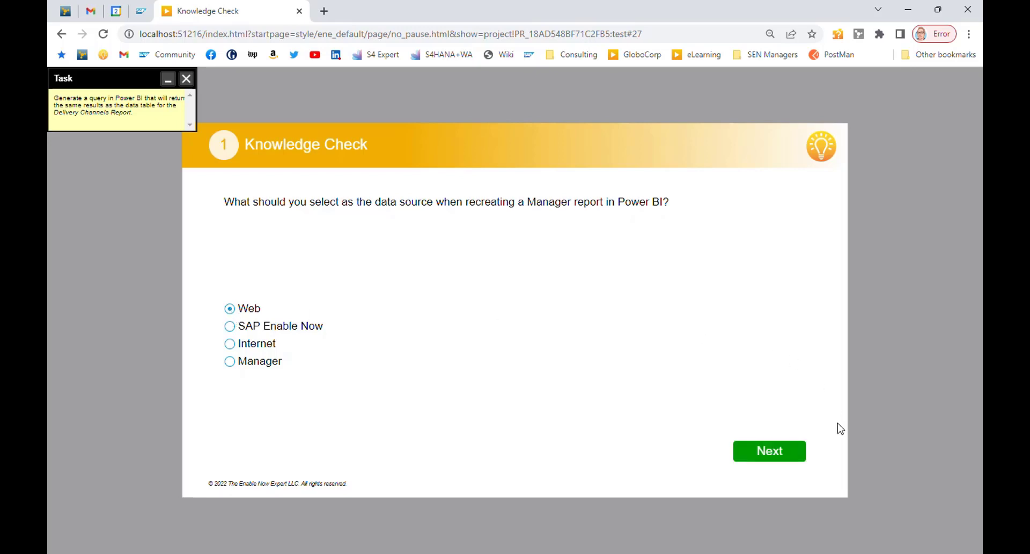
left_click(776, 455)
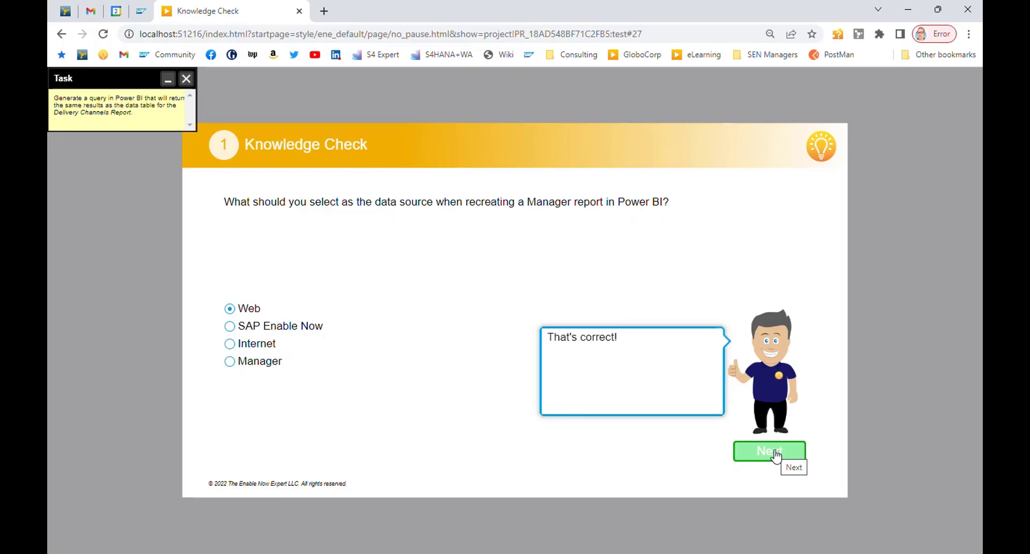
left_click(776, 455)
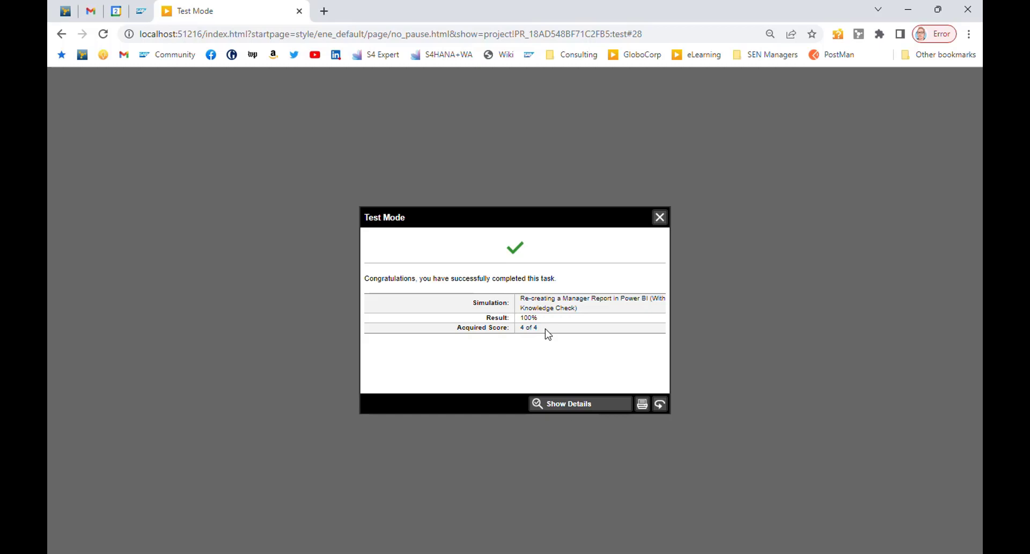
left_click(660, 219)
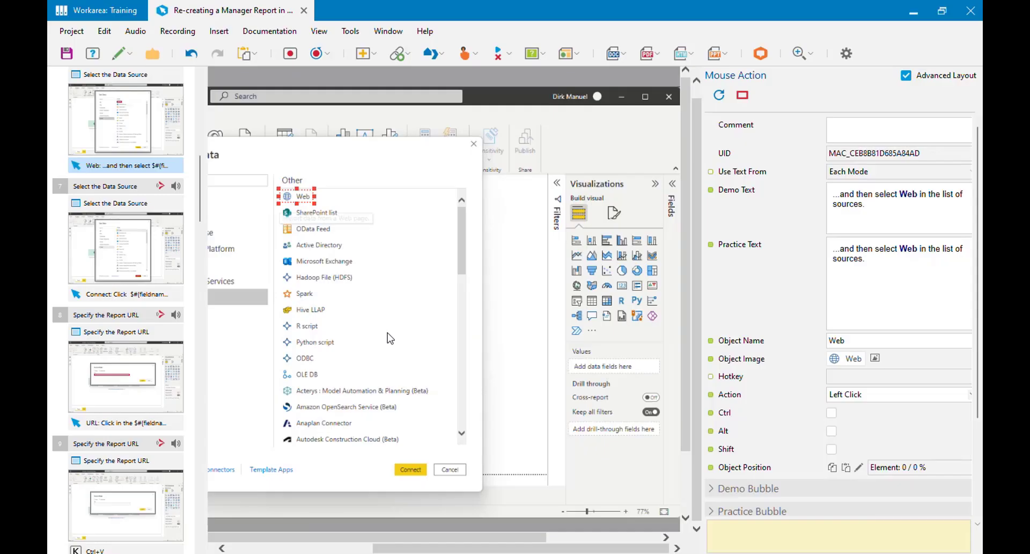
Return to the Knowledge Check question in step 27 of the project.
scroll(118, 322, "down", 20)
left_click(107, 413)
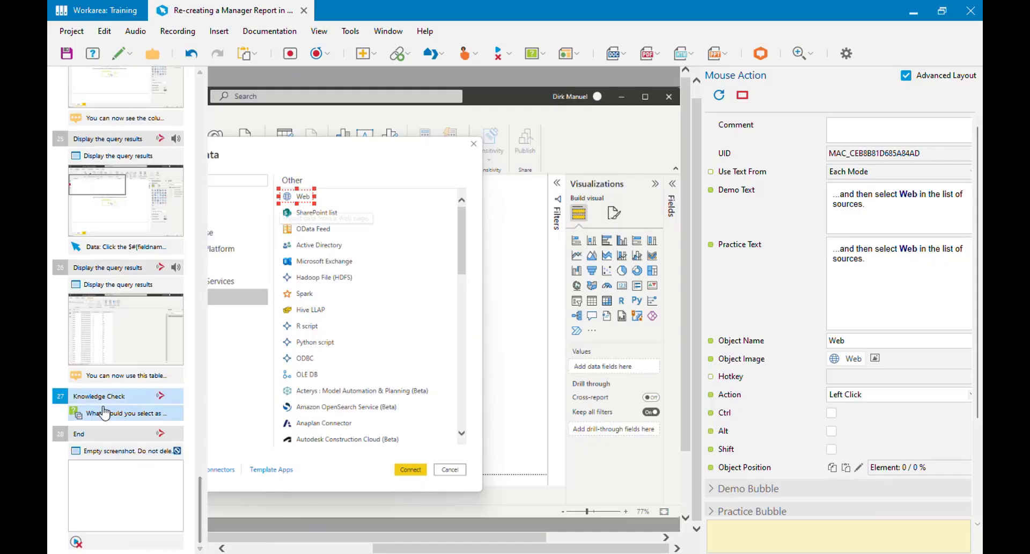